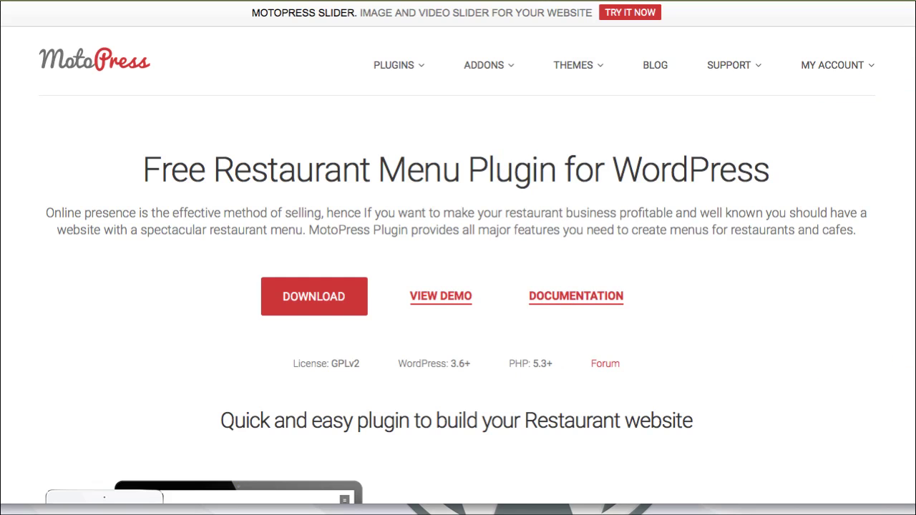
Review the Free Restaurant Menu Plugin page on MotoPress and download the plugin
{"action": "left_click", "coordinate": [747, 298]}
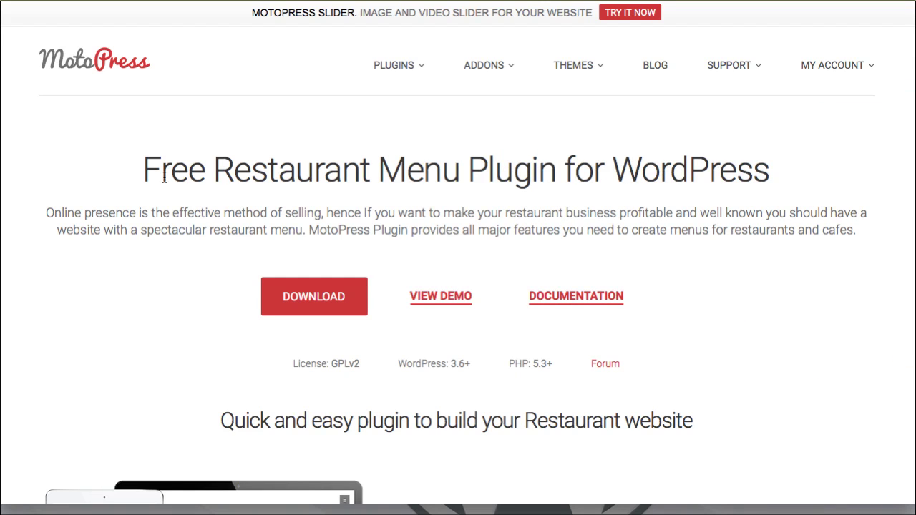
{"action": "scroll", "coordinate": [662, 189], "scroll_direction": "down", "scroll_amount": 5}
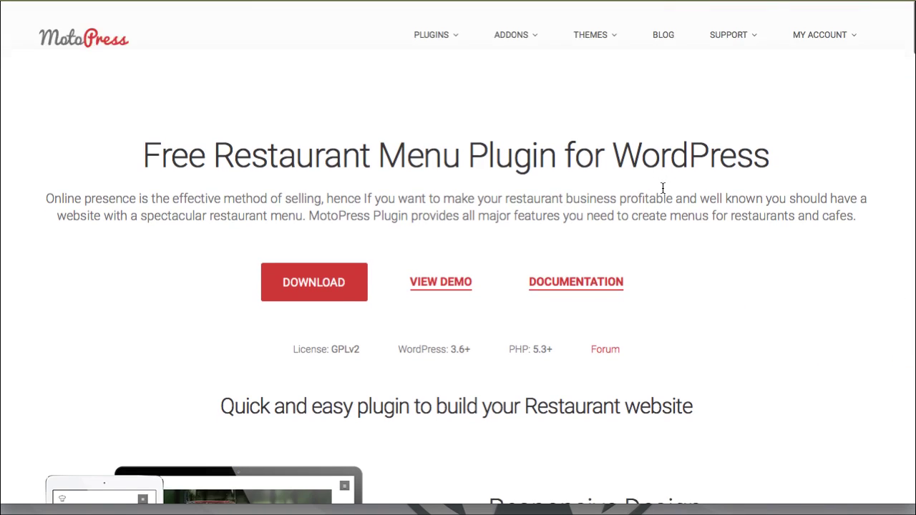
{"action": "scroll", "coordinate": [684, 193], "scroll_direction": "down", "scroll_amount": 6}
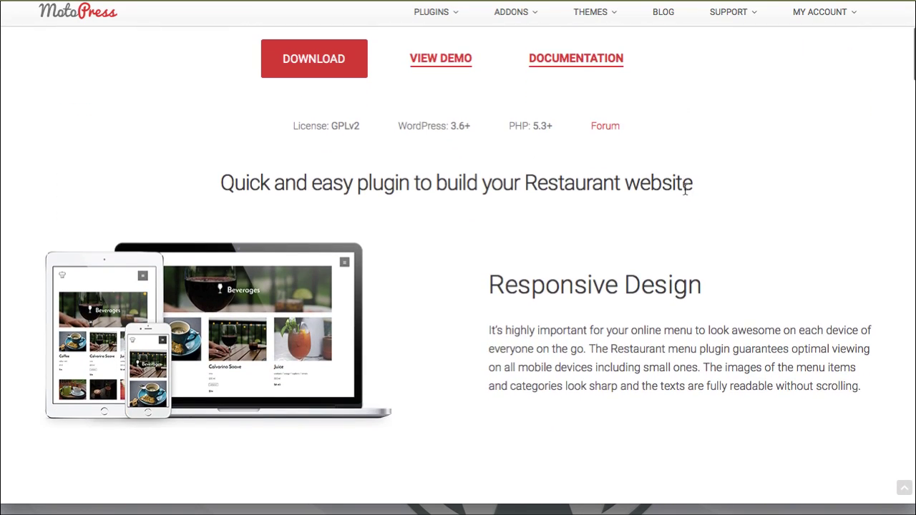
{"action": "scroll", "coordinate": [528, 179], "scroll_direction": "down", "scroll_amount": 2}
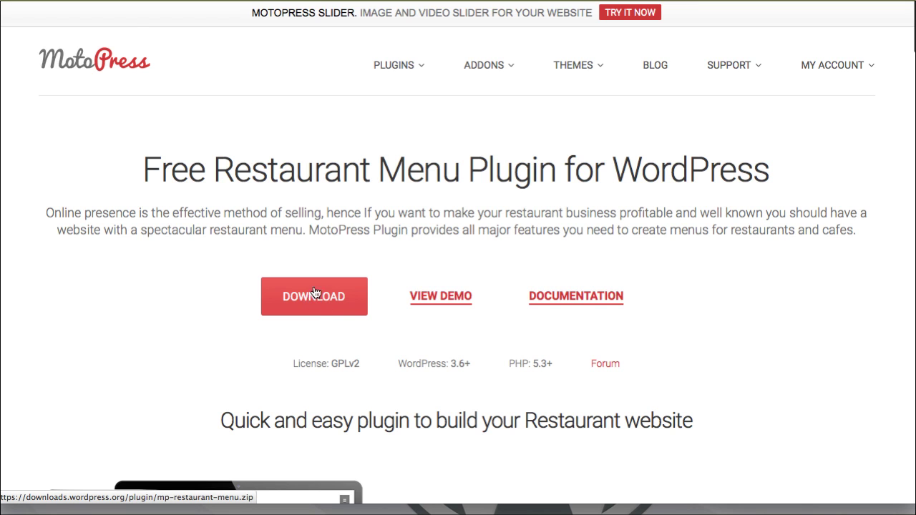
{"action": "left_click", "coordinate": [314, 292]}
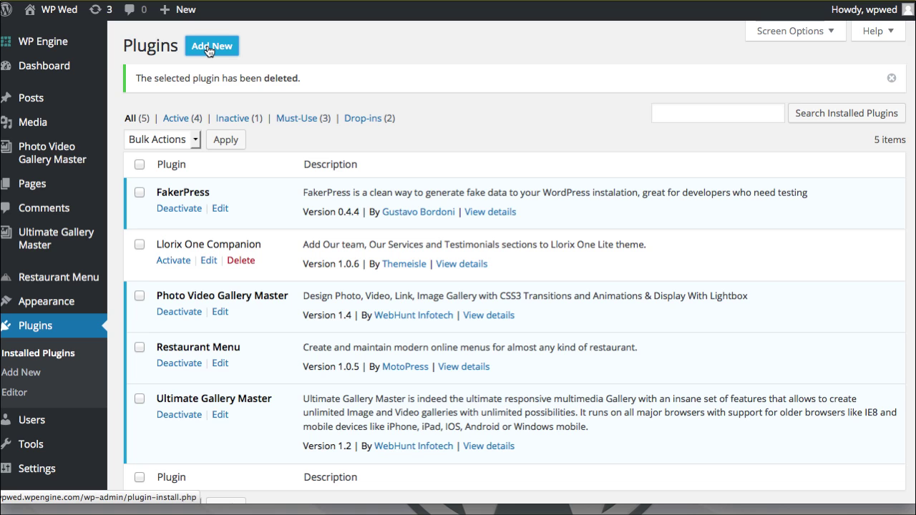
{"action": "left_click", "coordinate": [210, 48]}
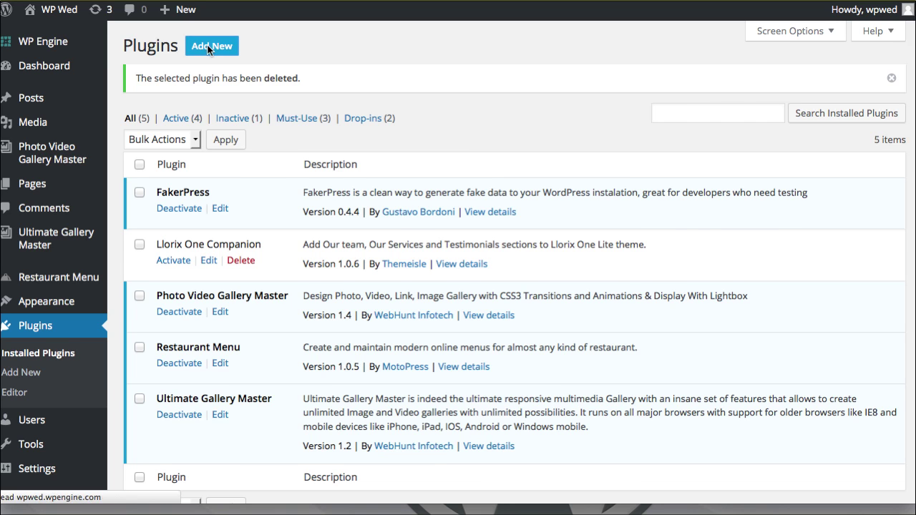
{"action": "left_click", "coordinate": [253, 50]}
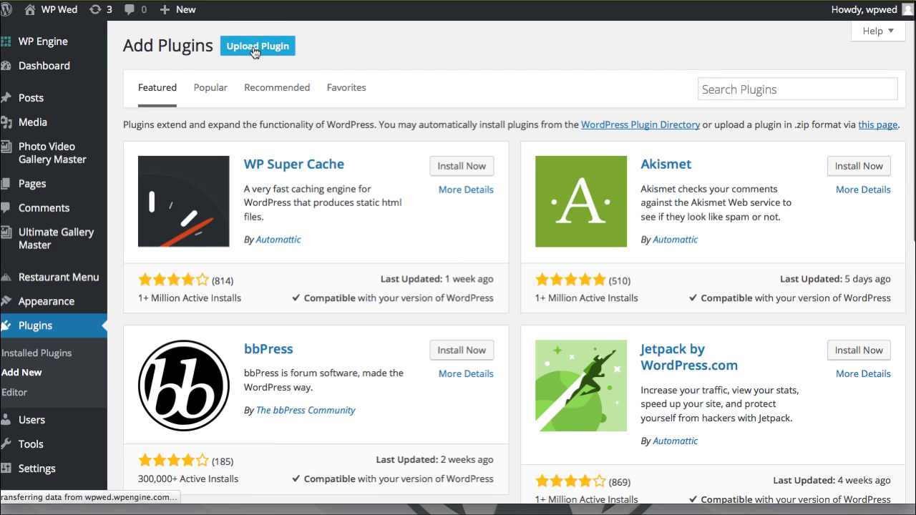
{"action": "left_click", "coordinate": [434, 170]}
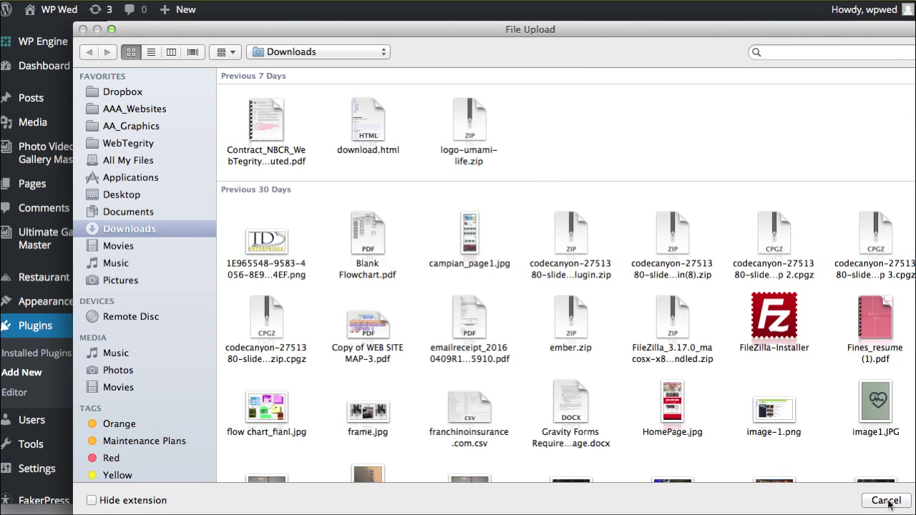
{"action": "left_click", "coordinate": [895, 502]}
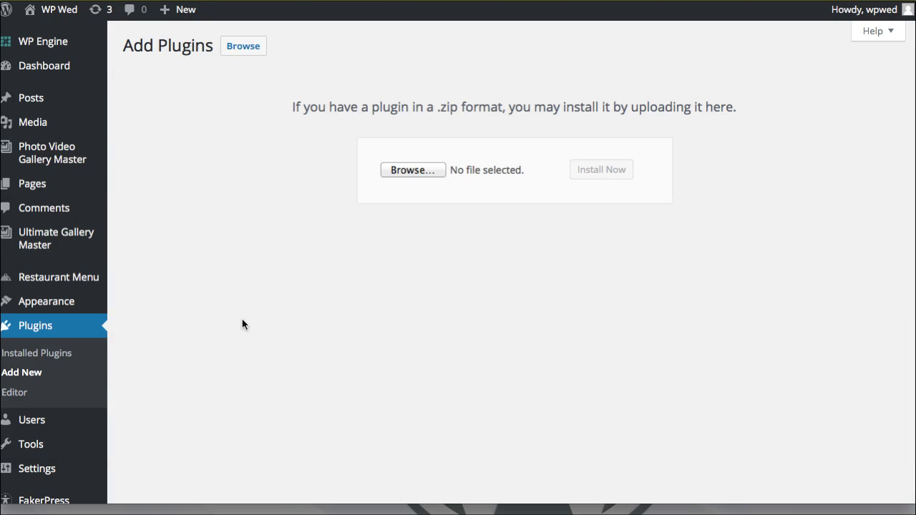
{"action": "left_click", "coordinate": [43, 358]}
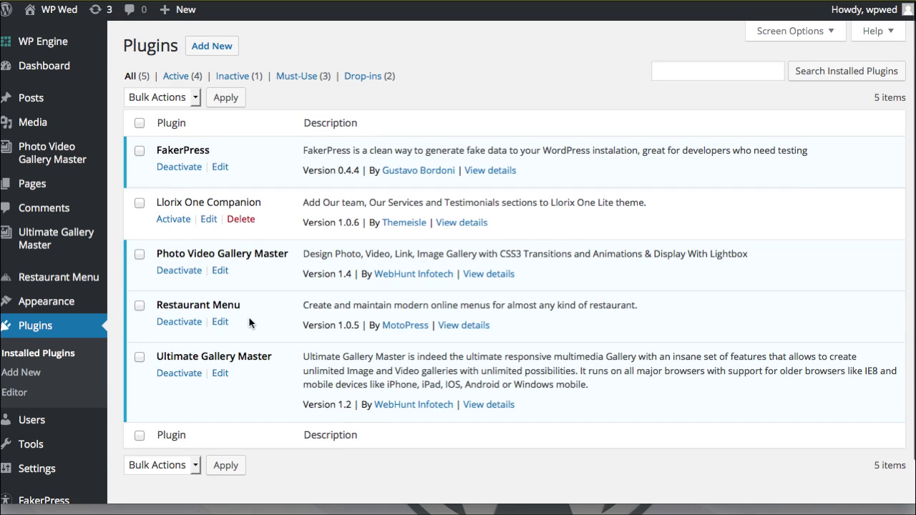
Add a restaurant menu category named Breakfast
{"action": "mouse_move", "coordinate": [43, 282]}
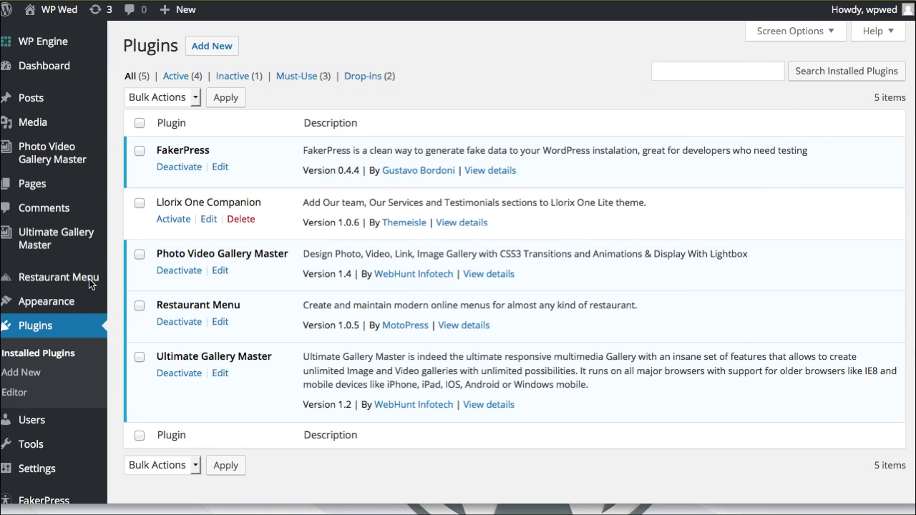
{"action": "mouse_move", "coordinate": [92, 284]}
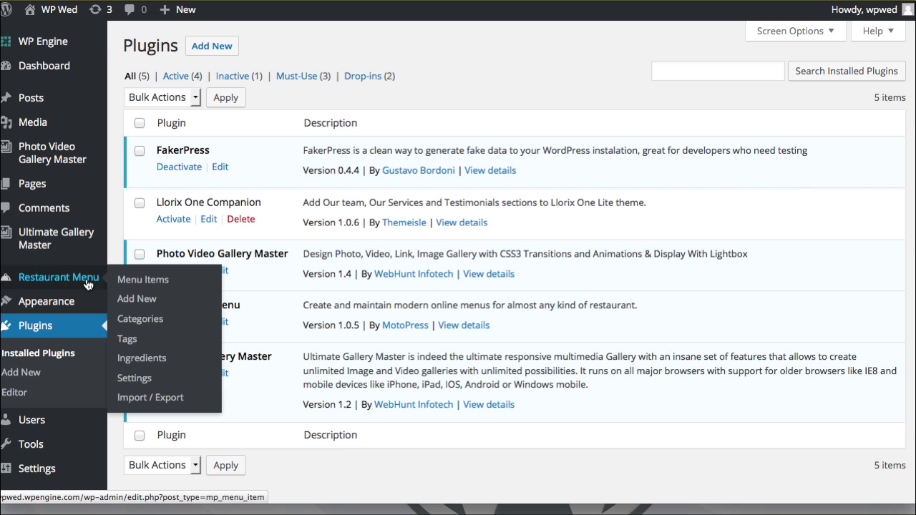
{"action": "left_click", "coordinate": [134, 322]}
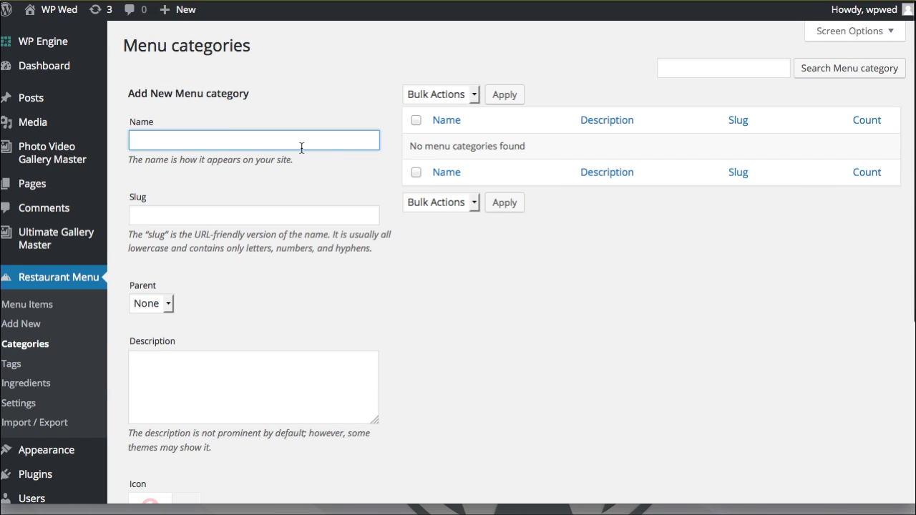
{"action": "type", "text": "Breakfast"}
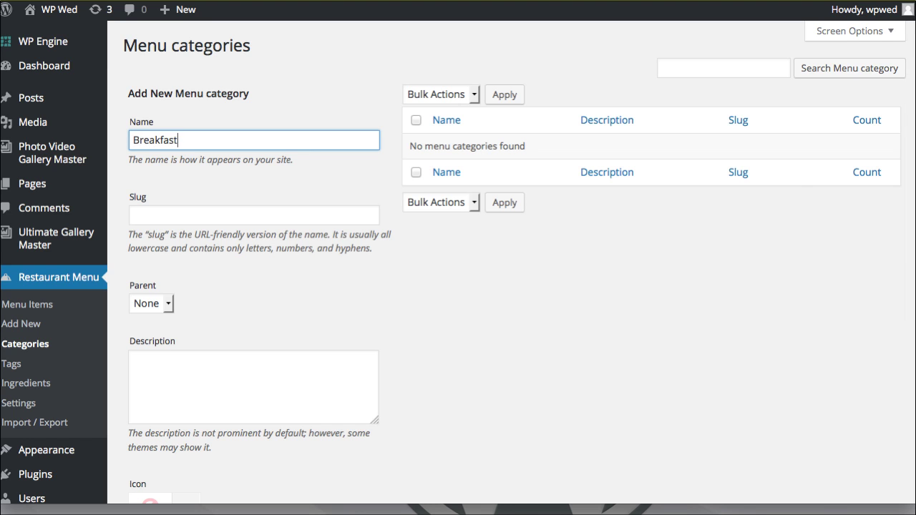
{"action": "scroll", "coordinate": [307, 286], "scroll_direction": "down", "scroll_amount": 5}
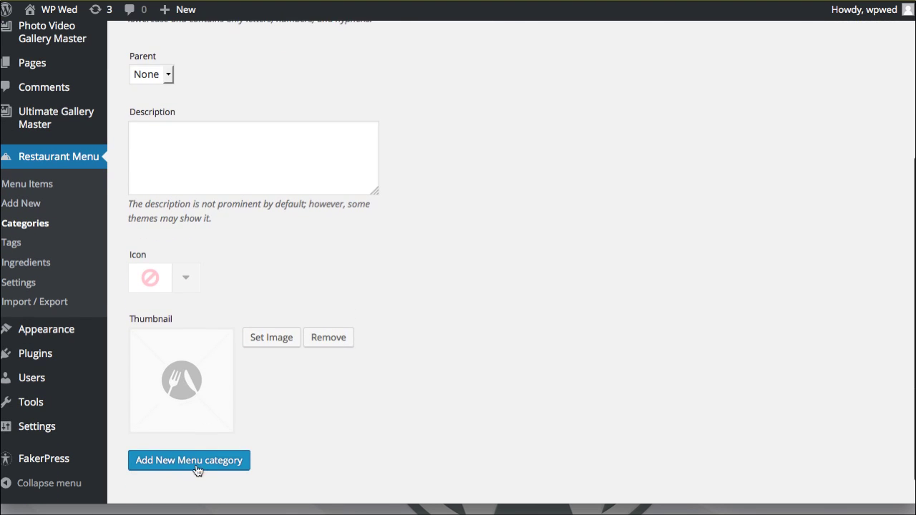
{"action": "left_click", "coordinate": [192, 466]}
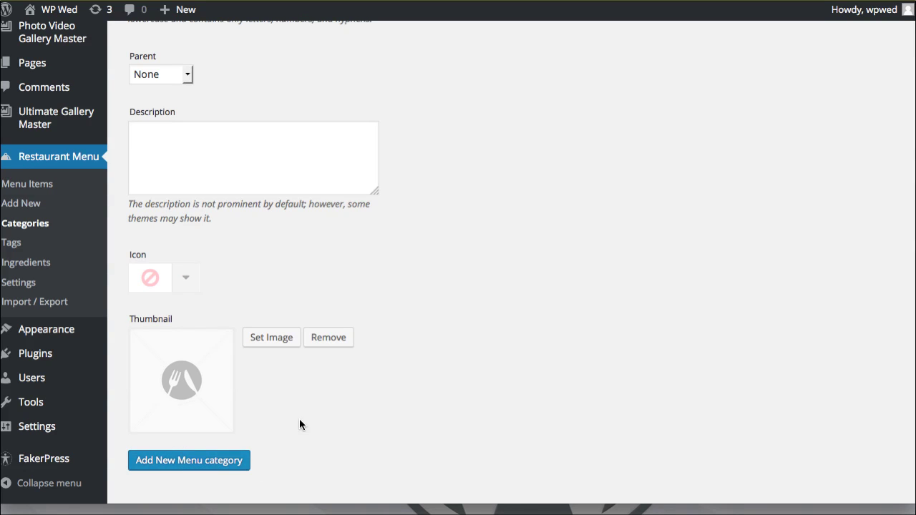
Add a second restaurant menu category named Starters
{"action": "scroll", "coordinate": [308, 410], "scroll_direction": "up", "scroll_amount": 5}
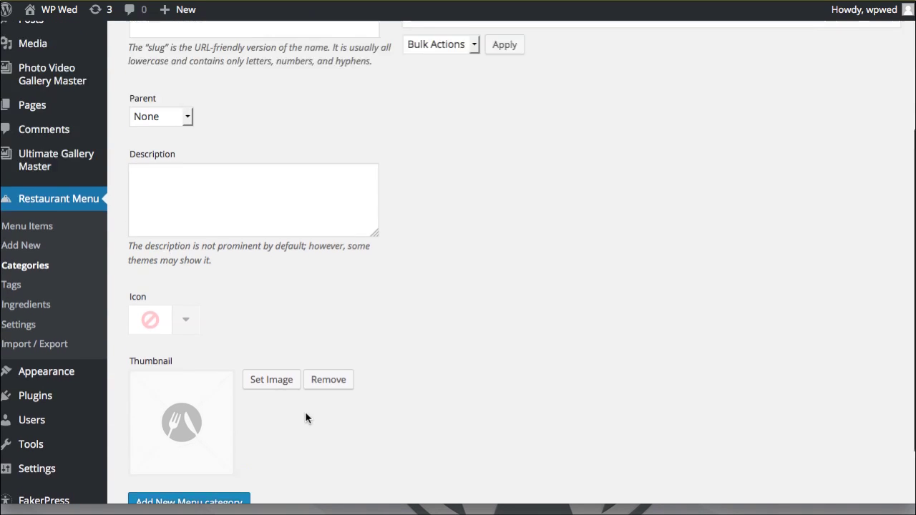
{"action": "left_click", "coordinate": [240, 135]}
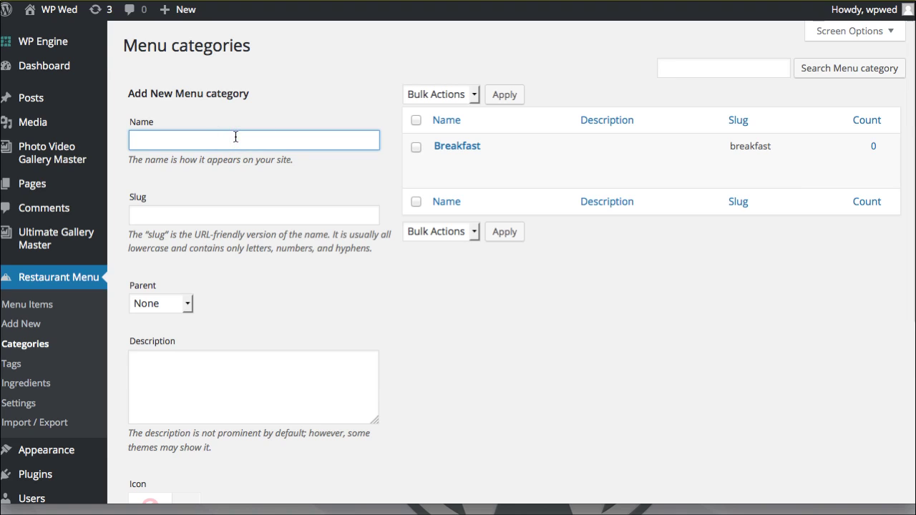
{"action": "type", "text": "Starter"}
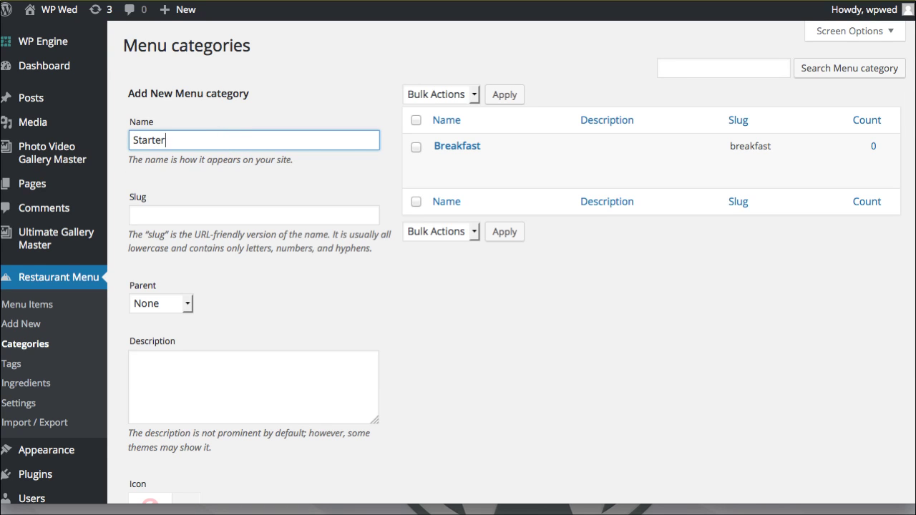
{"action": "scroll", "coordinate": [259, 206], "scroll_direction": "down", "scroll_amount": 5}
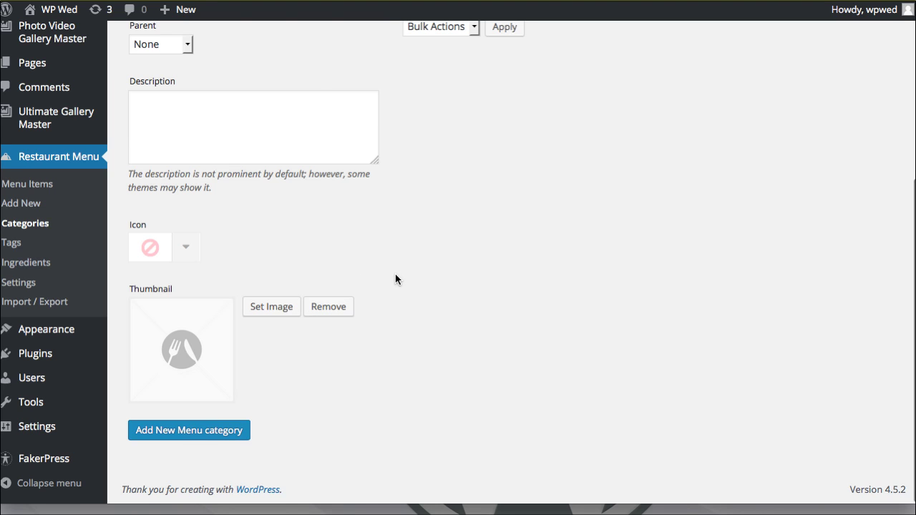
{"action": "key", "text": "Return"}
{"action": "mouse_move", "coordinate": [442, 214]}
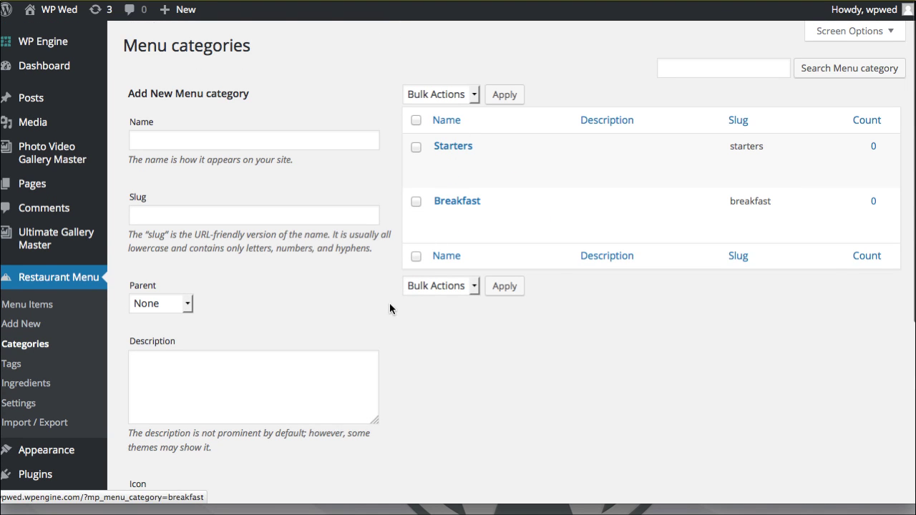
Start a new menu item titled Fried Pickles with the description "All the details here"
{"action": "left_click", "coordinate": [34, 326]}
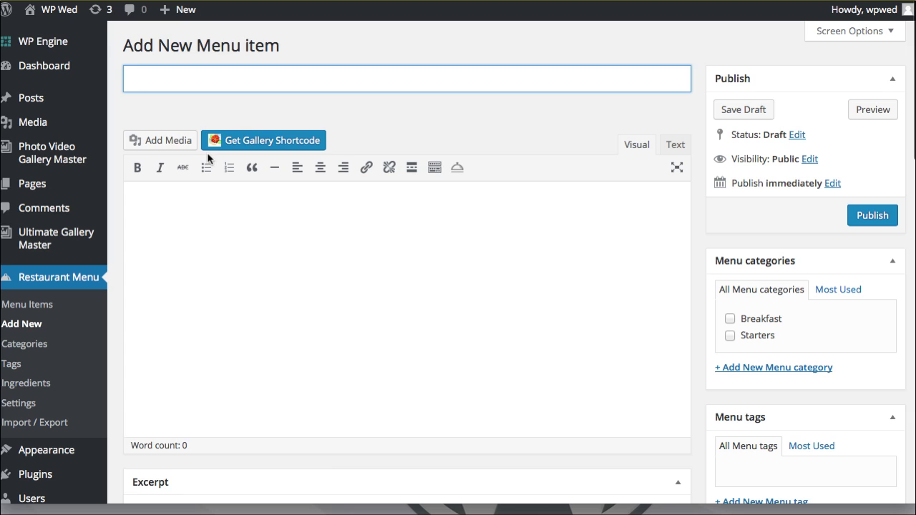
{"action": "type", "text": "ed Pick"}
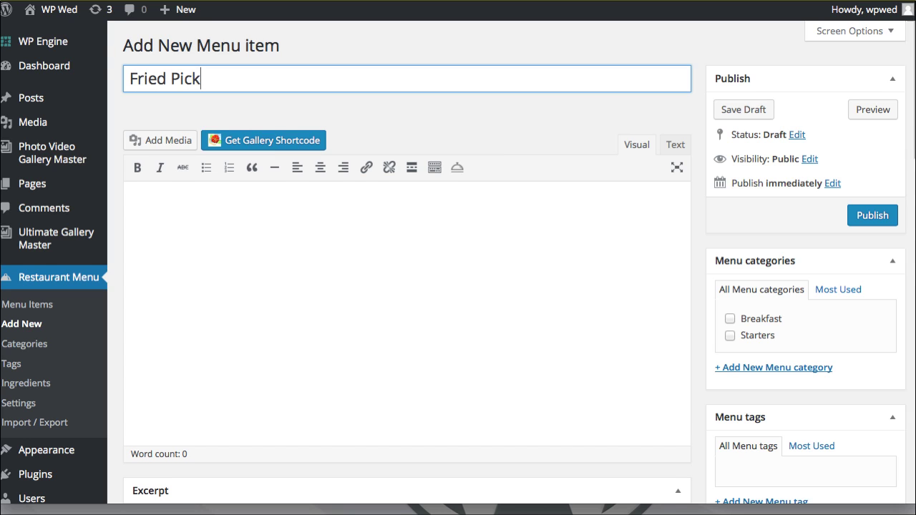
{"action": "type", "text": "les"}
{"action": "left_click", "coordinate": [268, 237]}
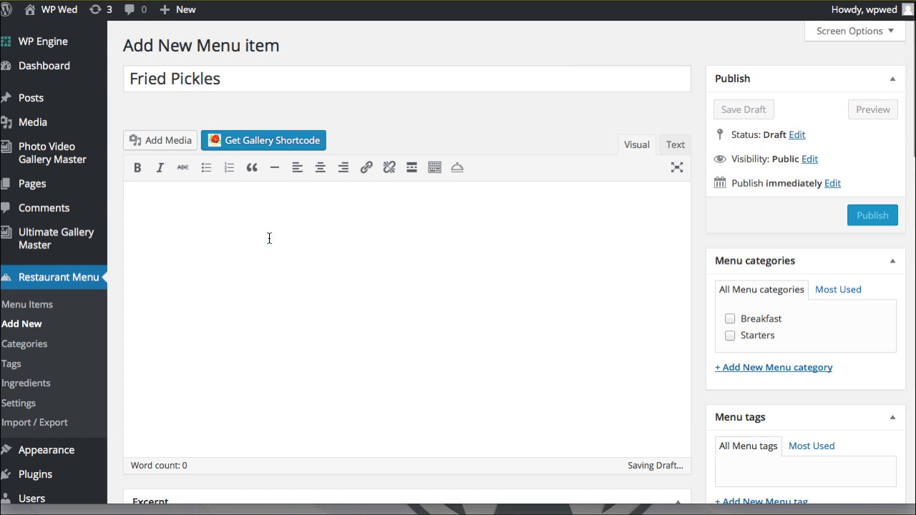
{"action": "type", "text": "All the details here"}
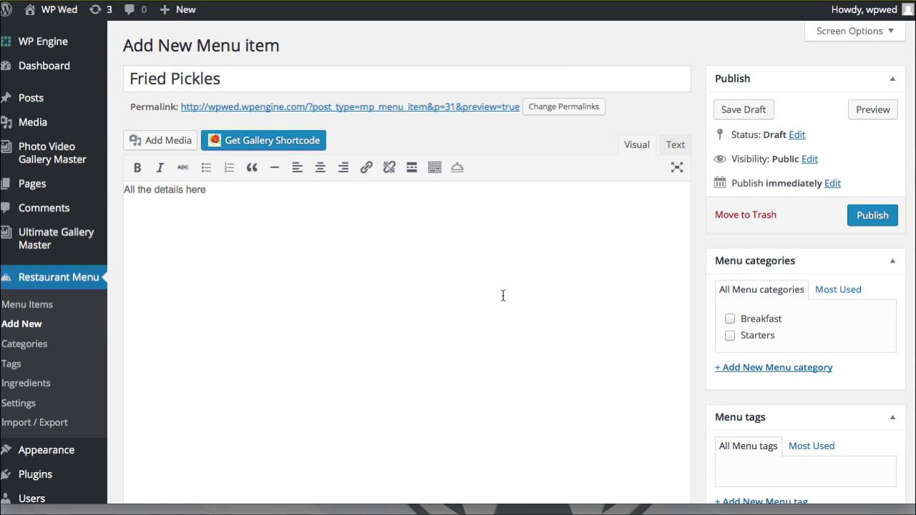
Assign the Fried Pickles item to the Starters category and set its price to 5.99
{"action": "left_click", "coordinate": [730, 336]}
{"action": "scroll", "coordinate": [702, 326], "scroll_direction": "down", "scroll_amount": 5}
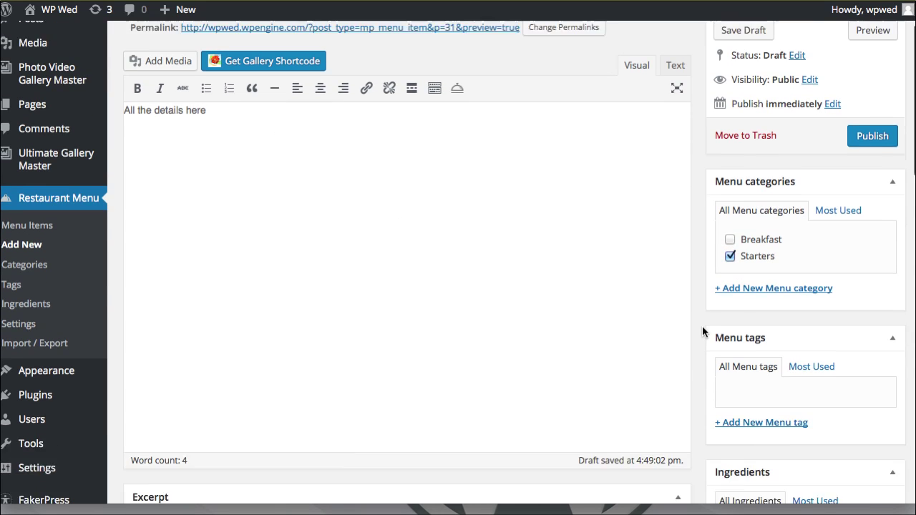
{"action": "scroll", "coordinate": [723, 330], "scroll_direction": "down", "scroll_amount": 1}
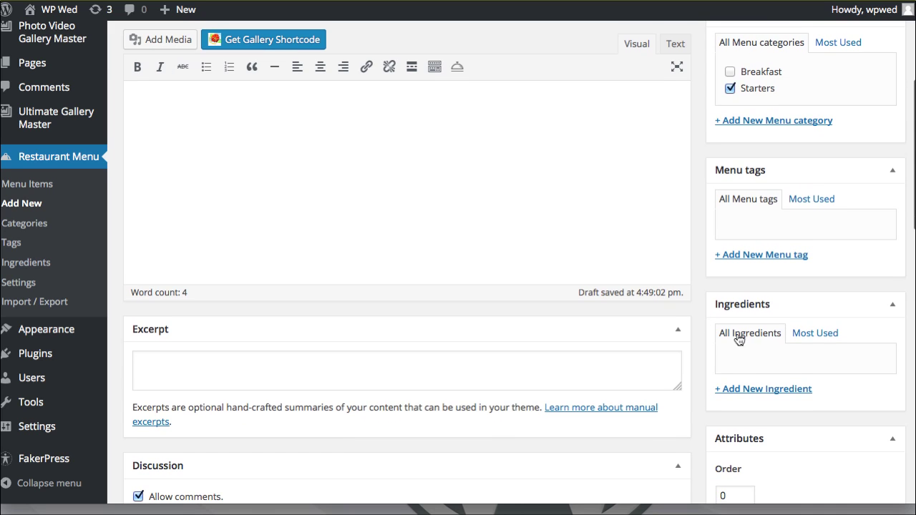
{"action": "scroll", "coordinate": [701, 219], "scroll_direction": "down", "scroll_amount": 5}
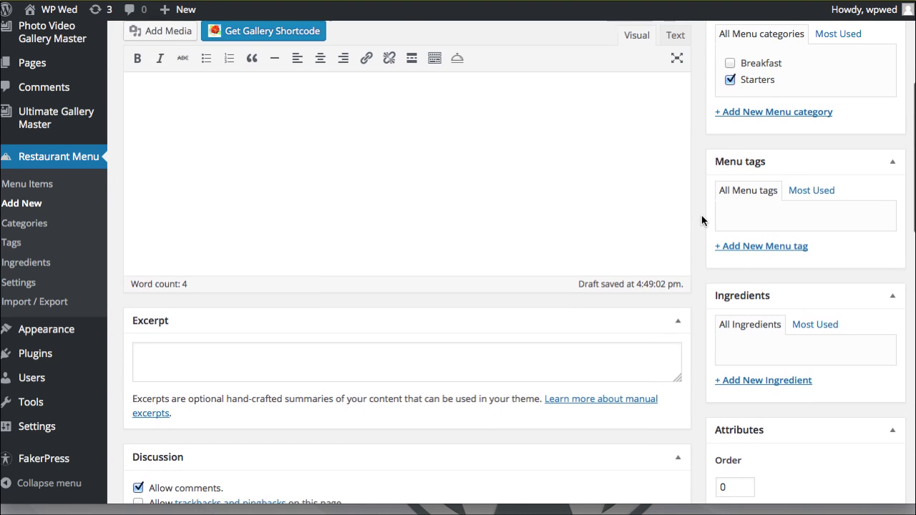
{"action": "scroll", "coordinate": [701, 222], "scroll_direction": "down", "scroll_amount": 2}
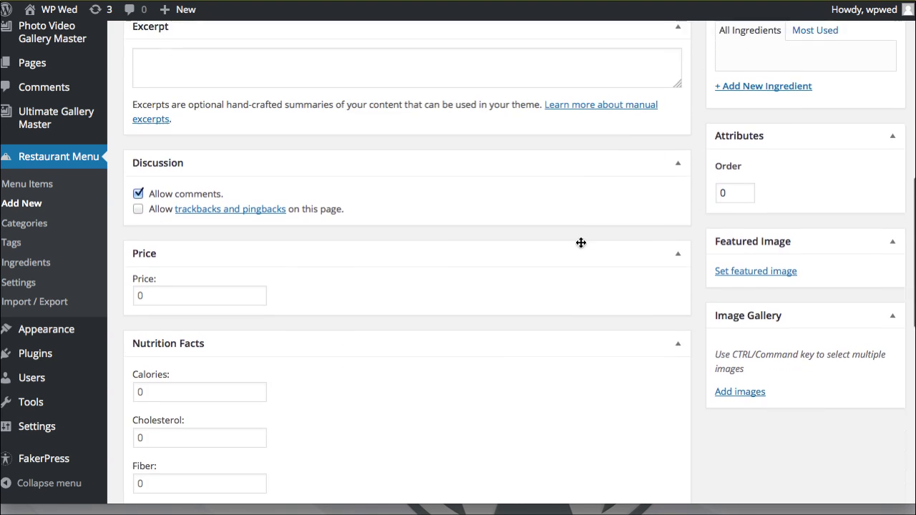
{"action": "left_click", "coordinate": [181, 276]}
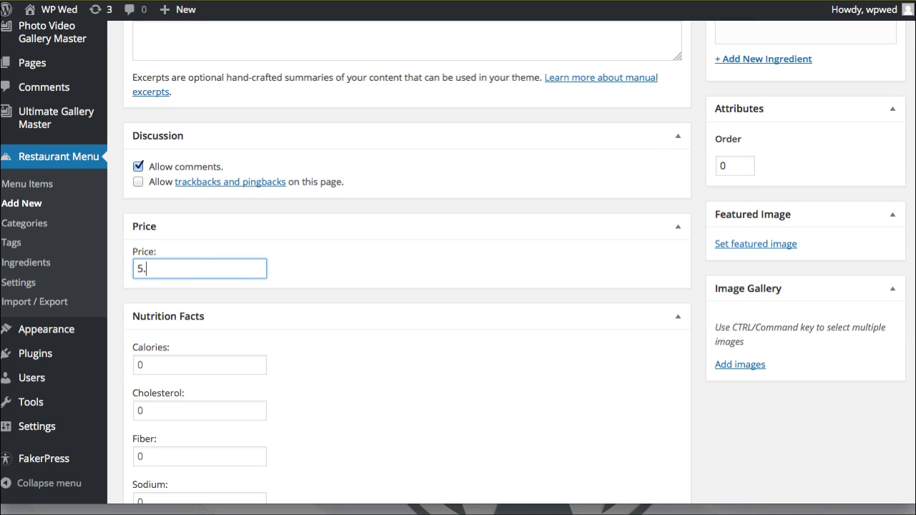
{"action": "left_click", "coordinate": [359, 327]}
{"action": "left_click", "coordinate": [350, 317]}
Set the portion size of the Fried Pickles item to 4
{"action": "scroll", "coordinate": [344, 322], "scroll_direction": "down", "scroll_amount": 7}
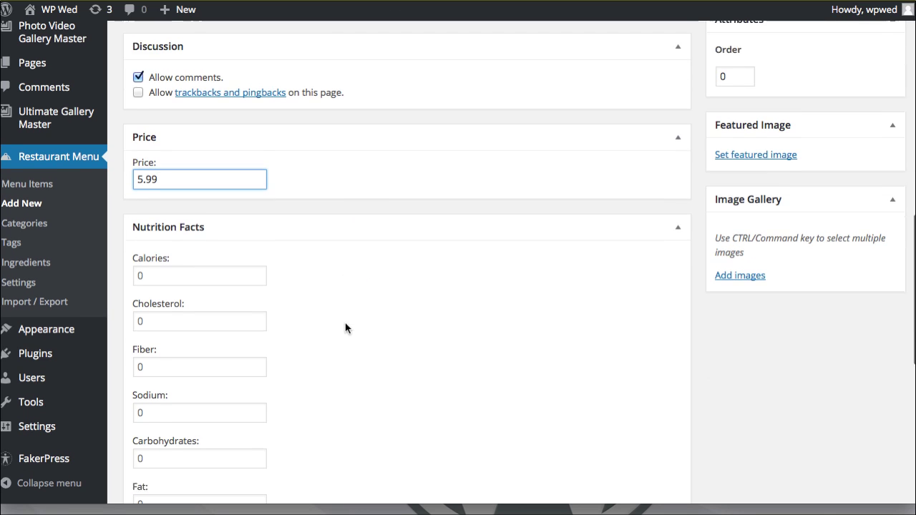
{"action": "scroll", "coordinate": [343, 328], "scroll_direction": "down", "scroll_amount": 5}
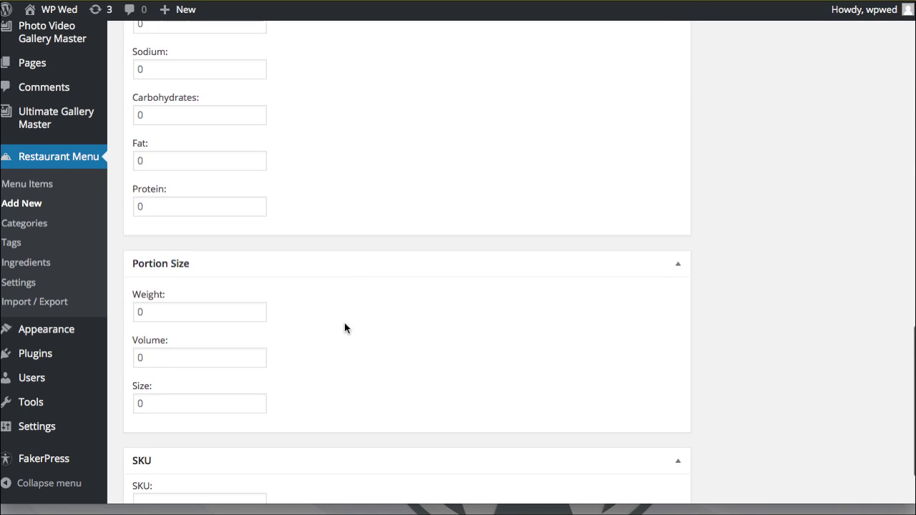
{"action": "left_click", "coordinate": [190, 326]}
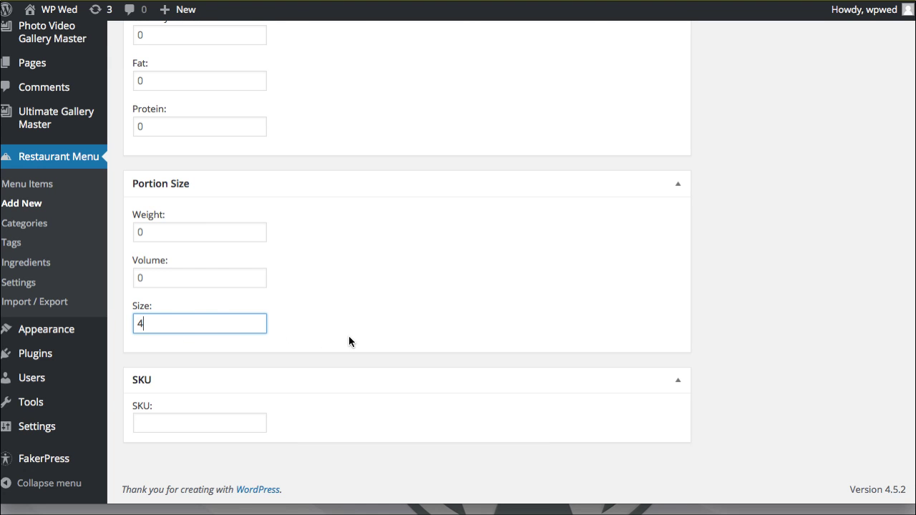
Set the carbohydrates of the Fried Pickles item to 300 in its nutrition facts
{"action": "scroll", "coordinate": [312, 294], "scroll_direction": "up", "scroll_amount": 5}
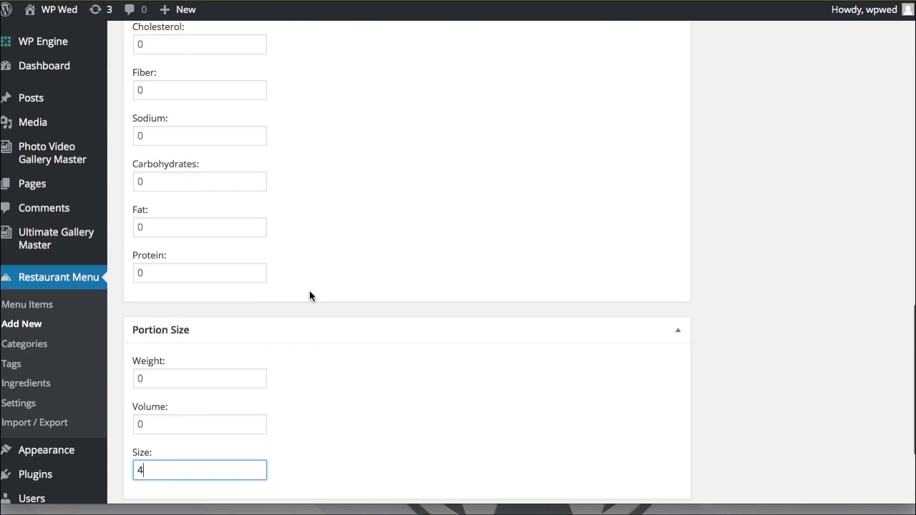
{"action": "left_click", "coordinate": [159, 276]}
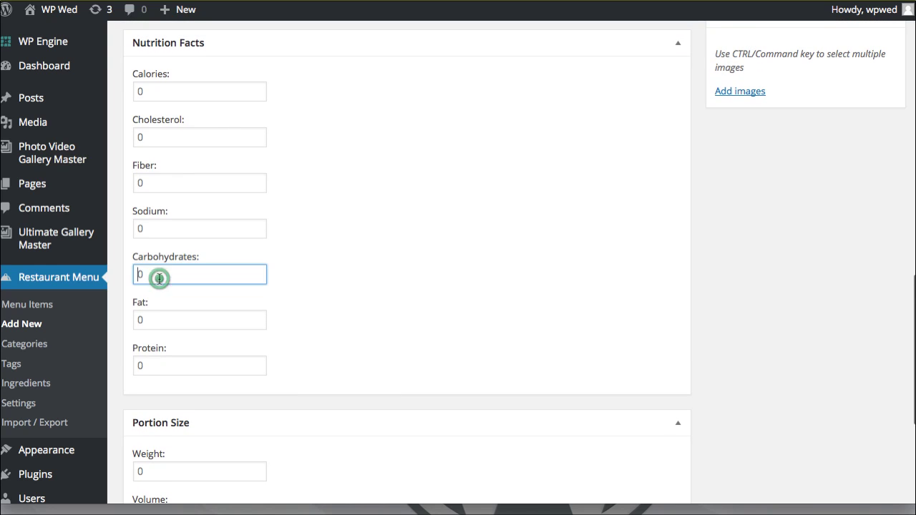
{"action": "left_click", "coordinate": [445, 314]}
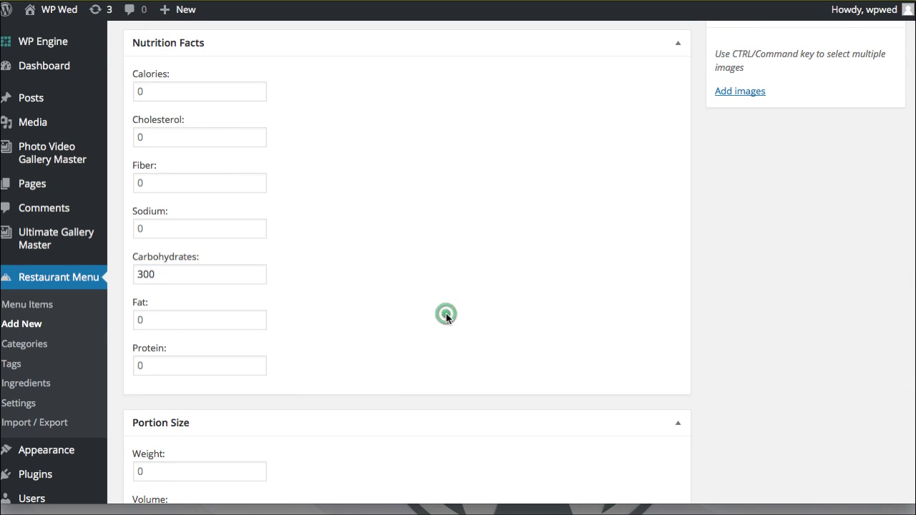
Publish the Fried Pickles menu item
{"action": "scroll", "coordinate": [446, 315], "scroll_direction": "up", "scroll_amount": 7}
{"action": "scroll", "coordinate": [446, 319], "scroll_direction": "up", "scroll_amount": 8}
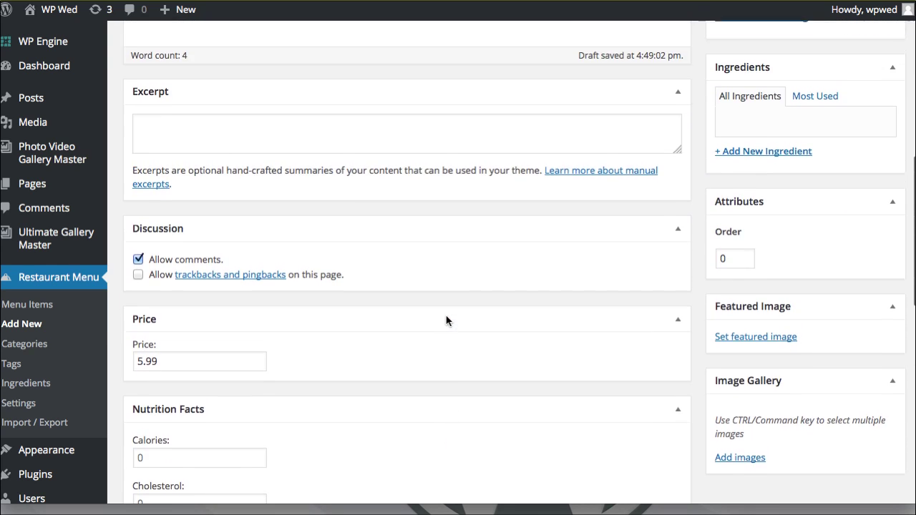
{"action": "scroll", "coordinate": [446, 317], "scroll_direction": "up", "scroll_amount": 2}
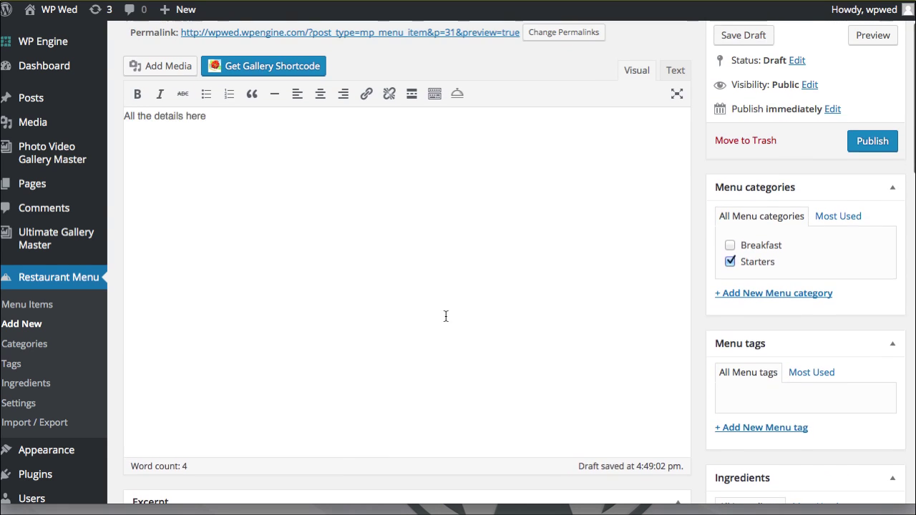
{"action": "left_click", "coordinate": [862, 219]}
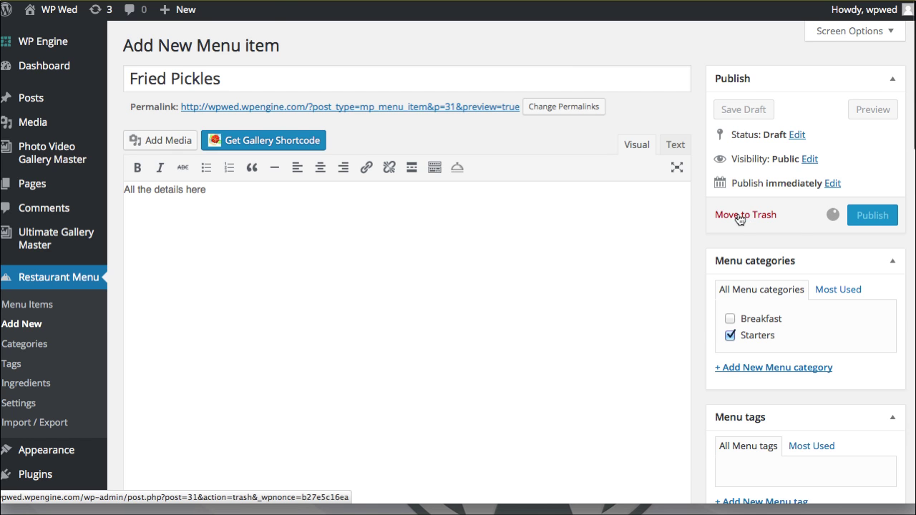
{"action": "scroll", "coordinate": [692, 229], "scroll_direction": "down", "scroll_amount": 10}
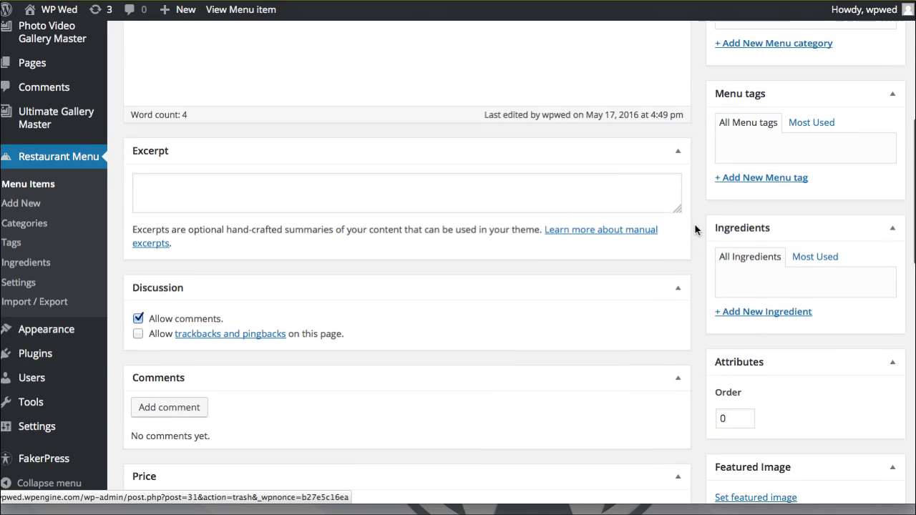
{"action": "scroll", "coordinate": [769, 217], "scroll_direction": "down", "scroll_amount": 1}
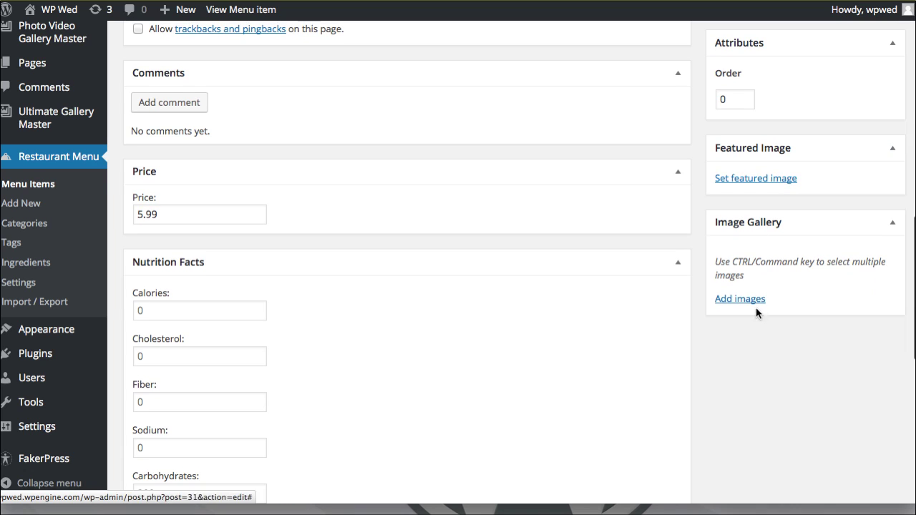
{"action": "scroll", "coordinate": [755, 181], "scroll_direction": "up", "scroll_amount": 1}
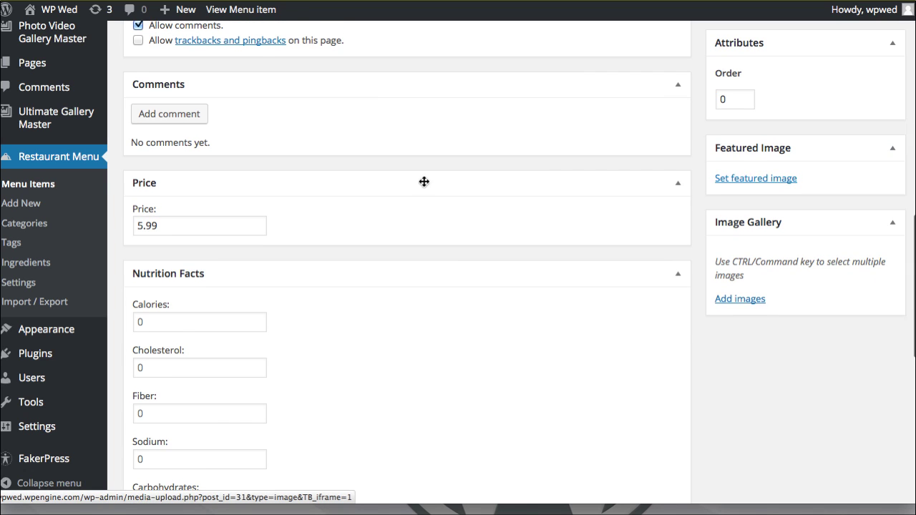
{"action": "scroll", "coordinate": [386, 158], "scroll_direction": "up", "scroll_amount": 15}
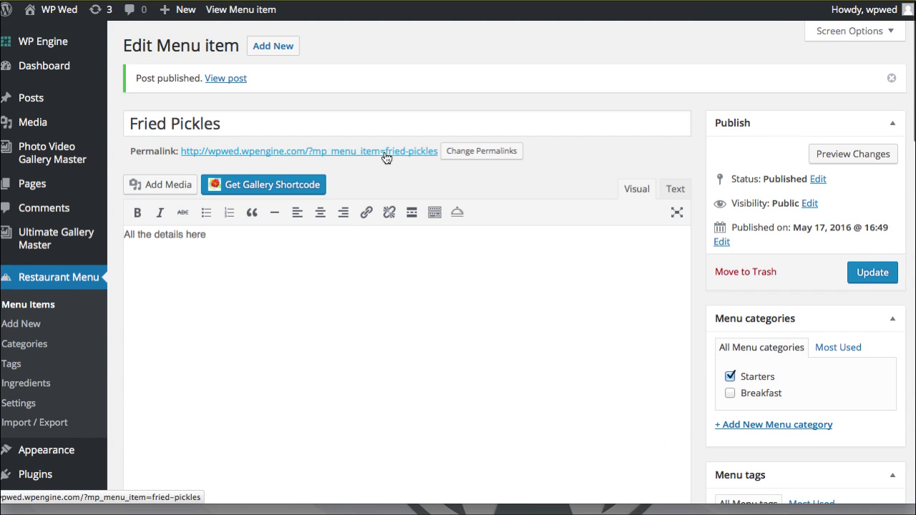
Start another new menu item titled "Chicken & Waffles", correcting the title's spelling
{"action": "left_click", "coordinate": [288, 48]}
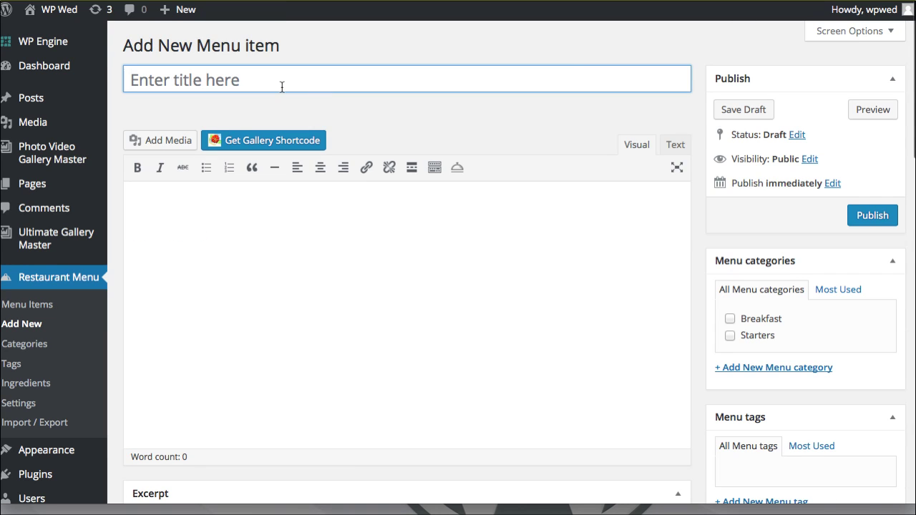
{"action": "left_click", "coordinate": [281, 86]}
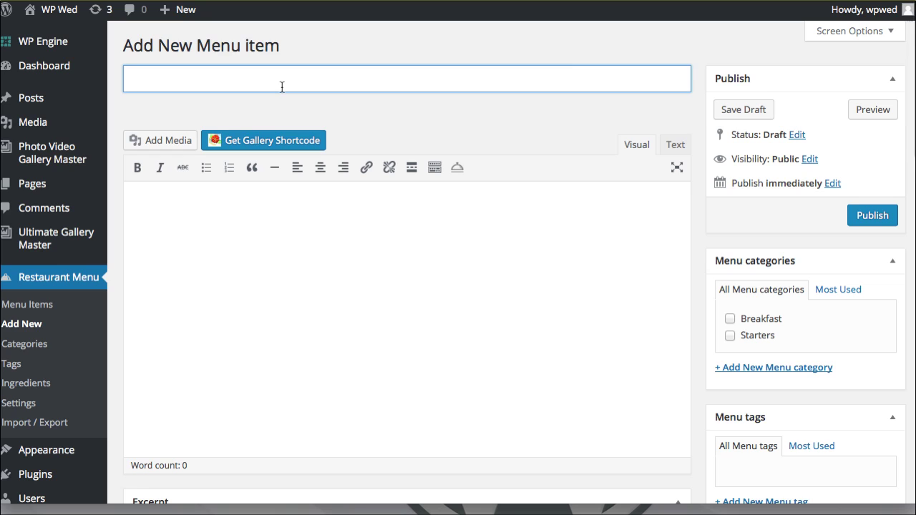
{"action": "type", "text": "Chicken & waf"}
{"action": "key", "text": "BackSpace"}
{"action": "type", "text": "W"}
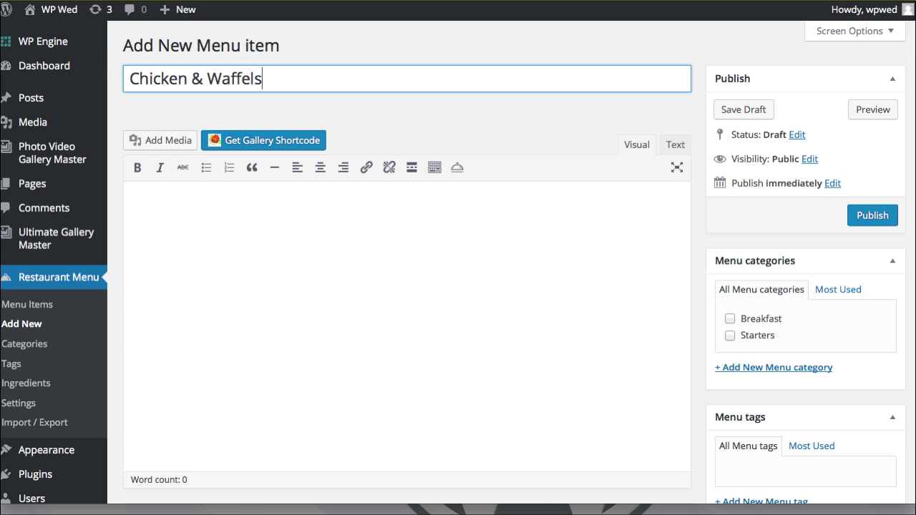
{"action": "left_click", "coordinate": [310, 259]}
{"action": "right_click", "coordinate": [234, 79]}
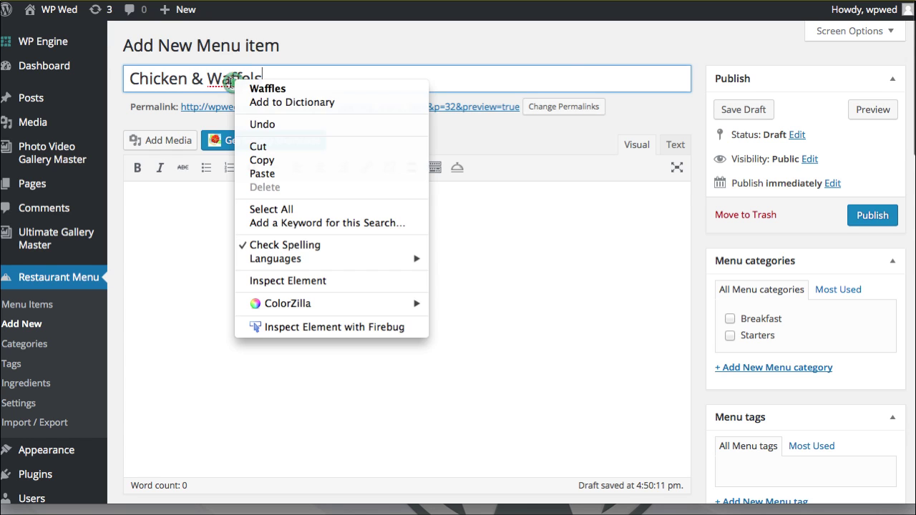
{"action": "left_click", "coordinate": [266, 88]}
Enter "Here ya go - Yummy" as the description of the Chicken & Waffles item
{"action": "left_click", "coordinate": [175, 252]}
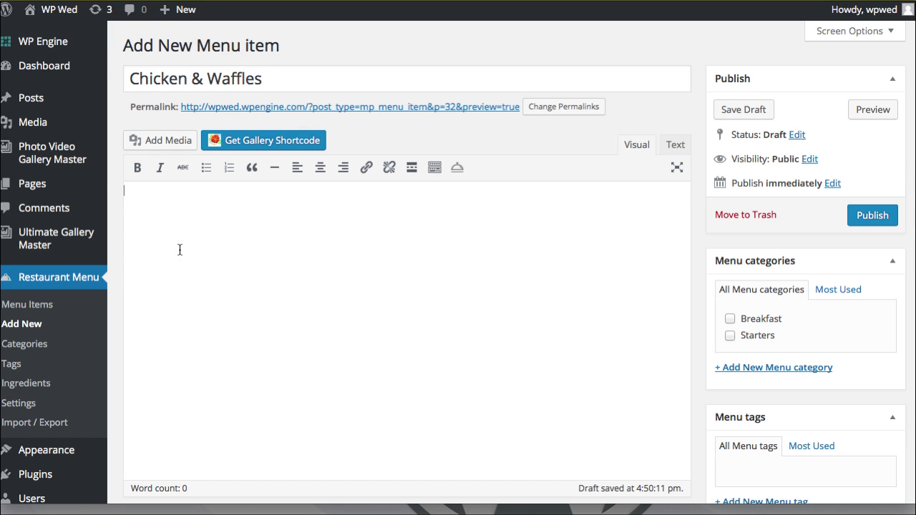
{"action": "type", "text": "Here ya go - Yummt"}
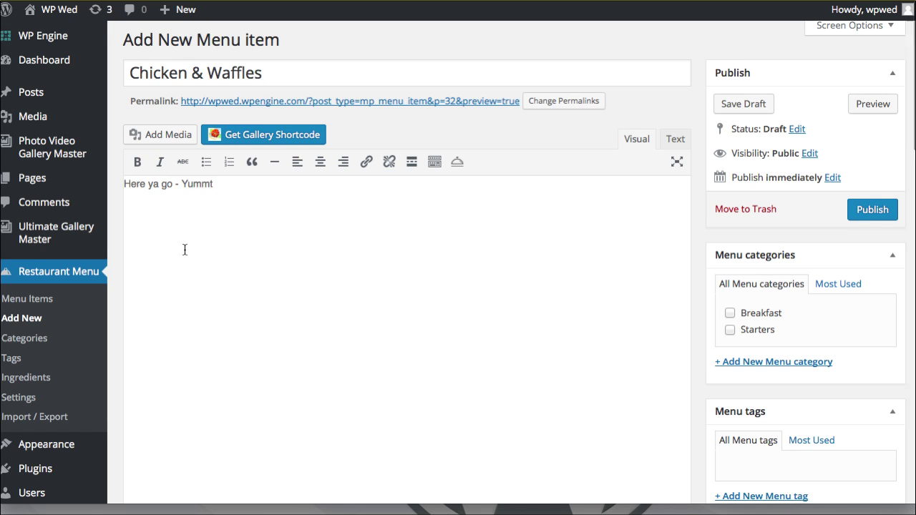
{"action": "key", "text": "BackSpace"}
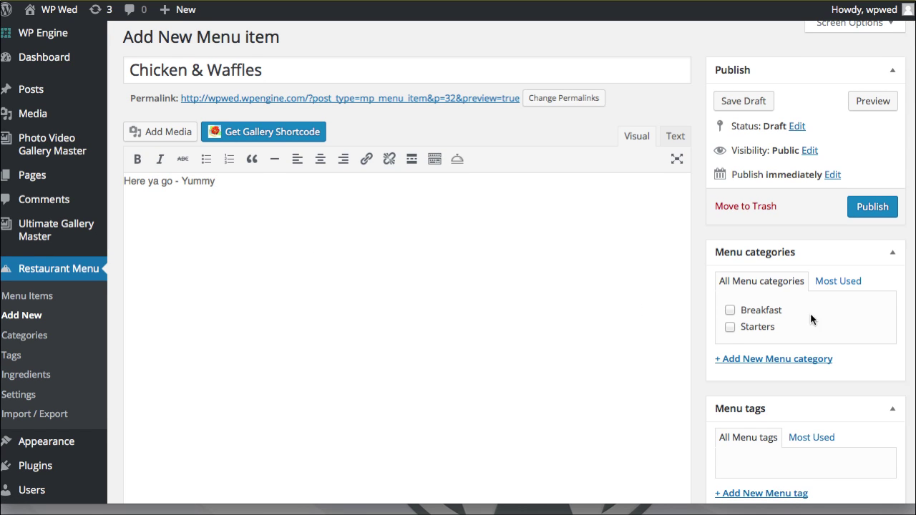
Assign the Chicken & Waffles item to the Breakfast category and set its price to 7.99
{"action": "left_click", "coordinate": [730, 309]}
{"action": "scroll", "coordinate": [665, 210], "scroll_direction": "down", "scroll_amount": 10}
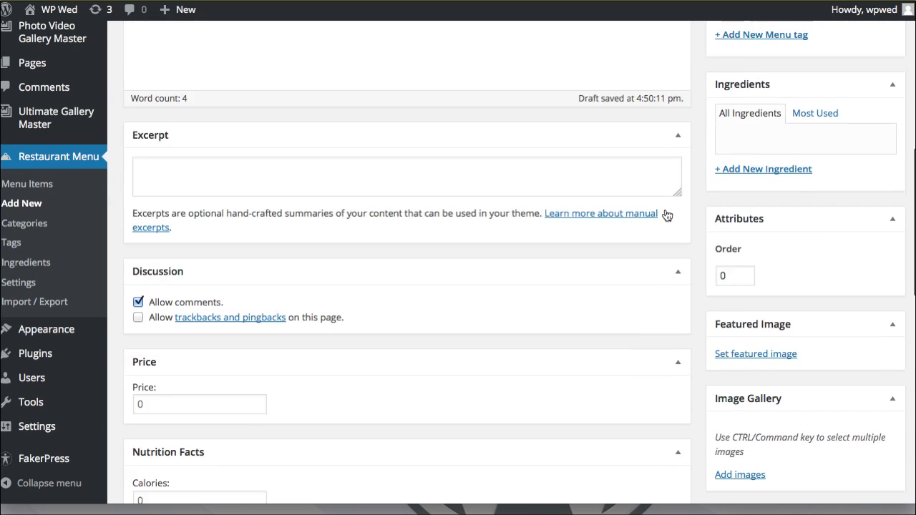
{"action": "left_click", "coordinate": [220, 108]}
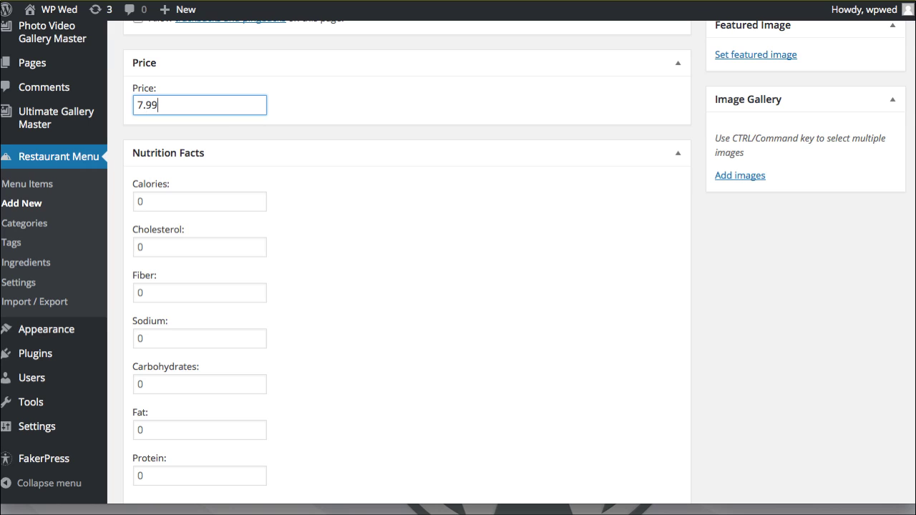
Publish the Chicken & Waffles menu item
{"action": "scroll", "coordinate": [387, 278], "scroll_direction": "down", "scroll_amount": 2}
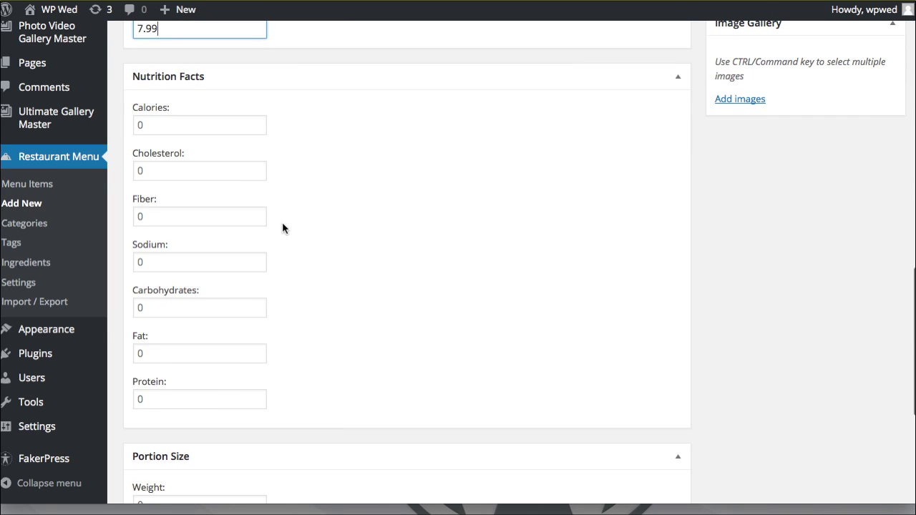
{"action": "scroll", "coordinate": [491, 228], "scroll_direction": "up", "scroll_amount": 20}
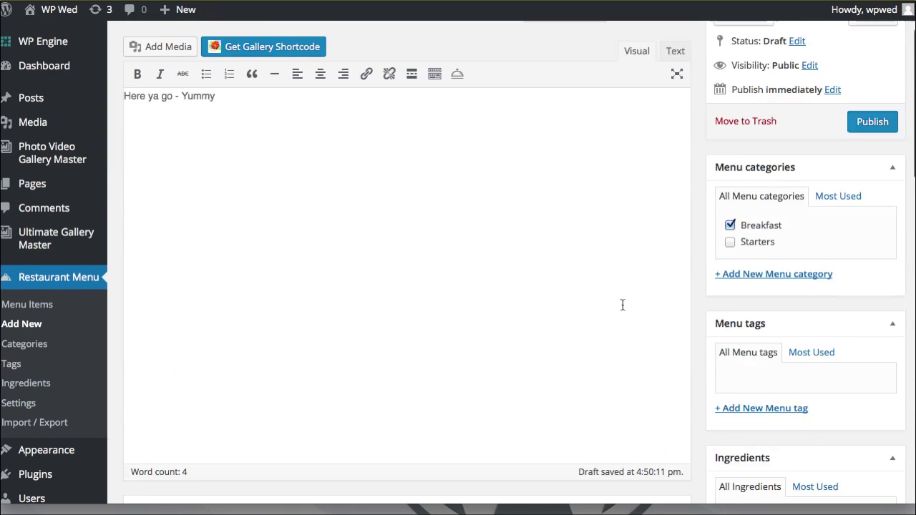
{"action": "left_click", "coordinate": [894, 217]}
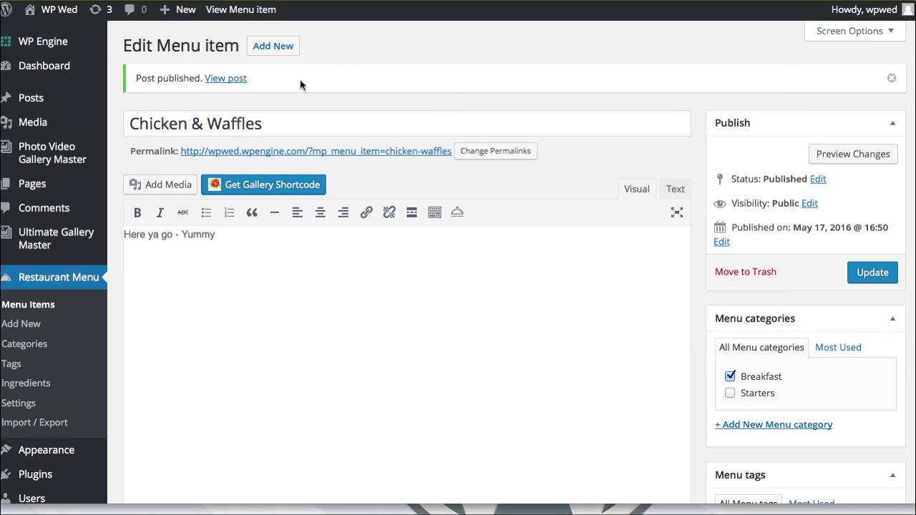
Start a new page titled Menu and place the text cursor in its empty body
{"action": "mouse_move", "coordinate": [42, 188]}
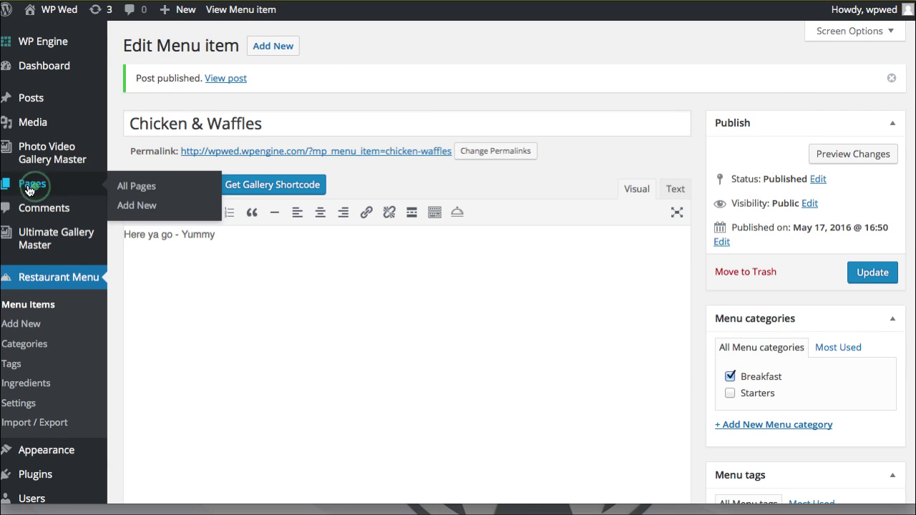
{"action": "left_click", "coordinate": [141, 208]}
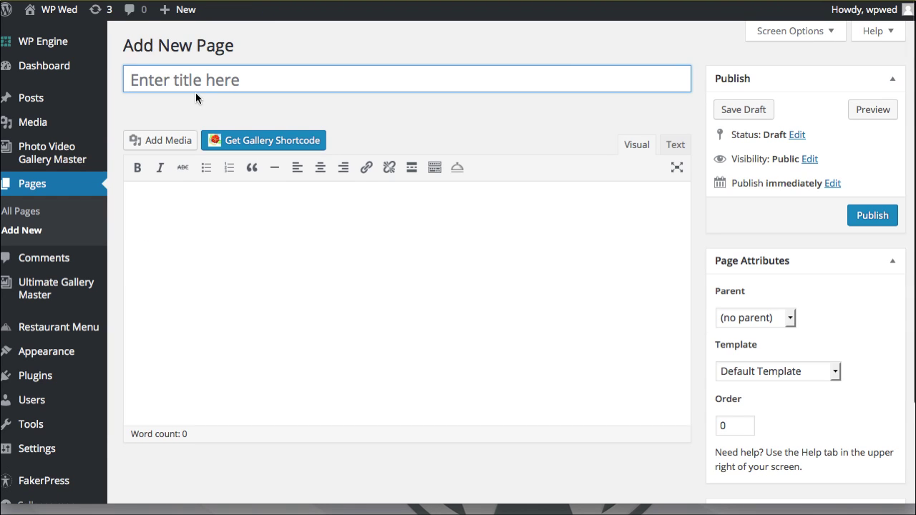
{"action": "left_click", "coordinate": [195, 91]}
{"action": "type", "text": "Menu"}
{"action": "left_click", "coordinate": [272, 226]}
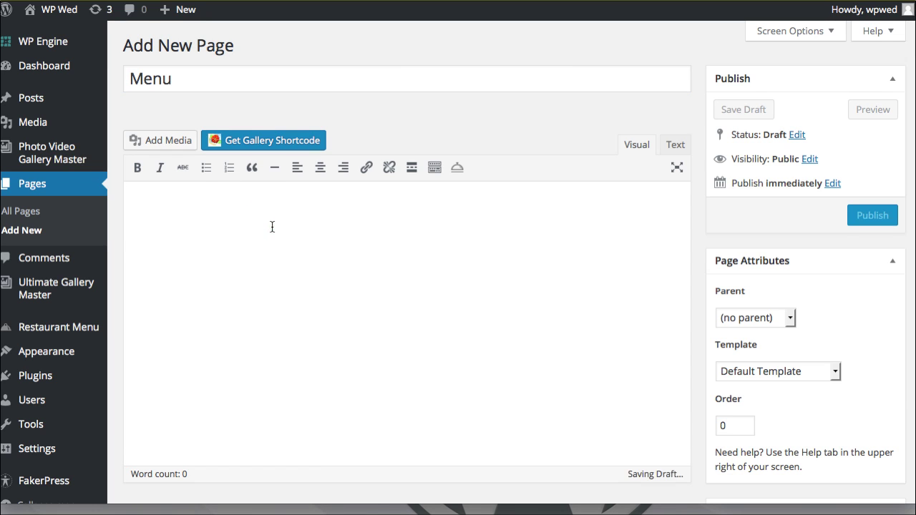
Set up a restaurant menu shortcode that shows menu items in List view from the Breakfast and Starters categories
{"action": "left_click", "coordinate": [458, 169]}
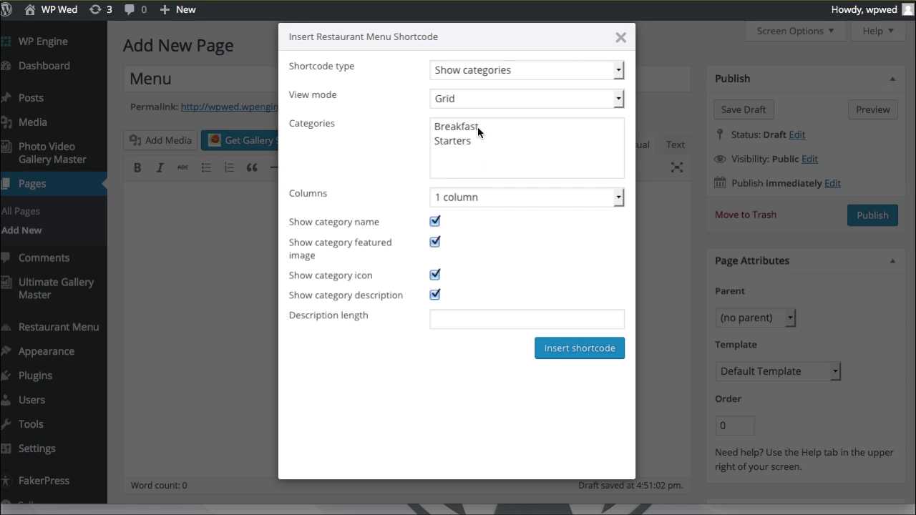
{"action": "left_click", "coordinate": [490, 70]}
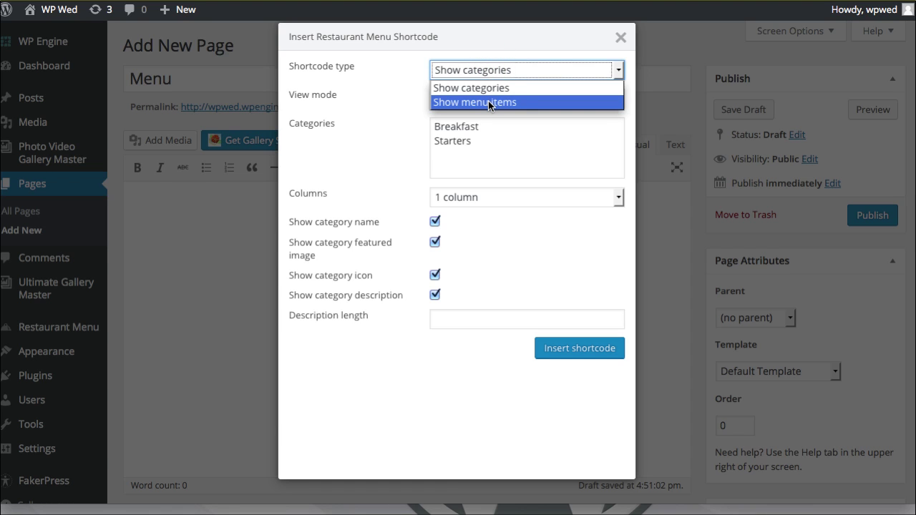
{"action": "left_click", "coordinate": [488, 102]}
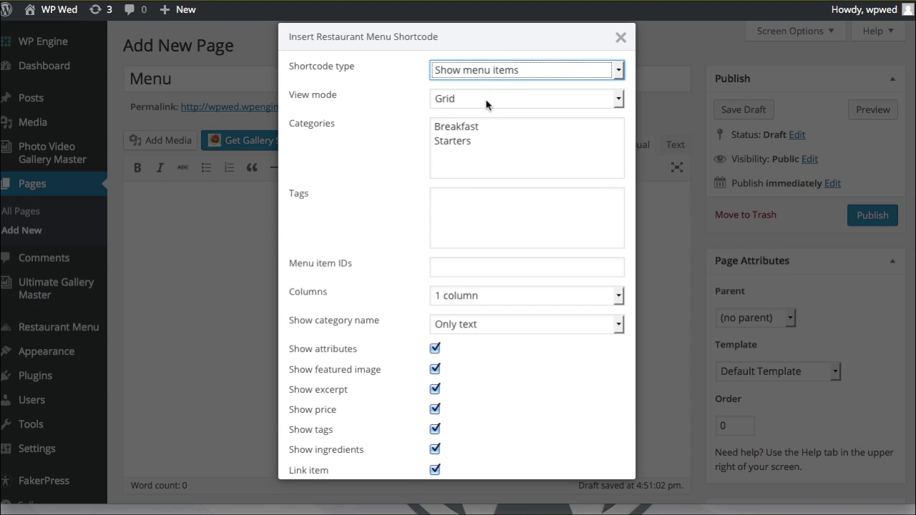
{"action": "left_click", "coordinate": [487, 102]}
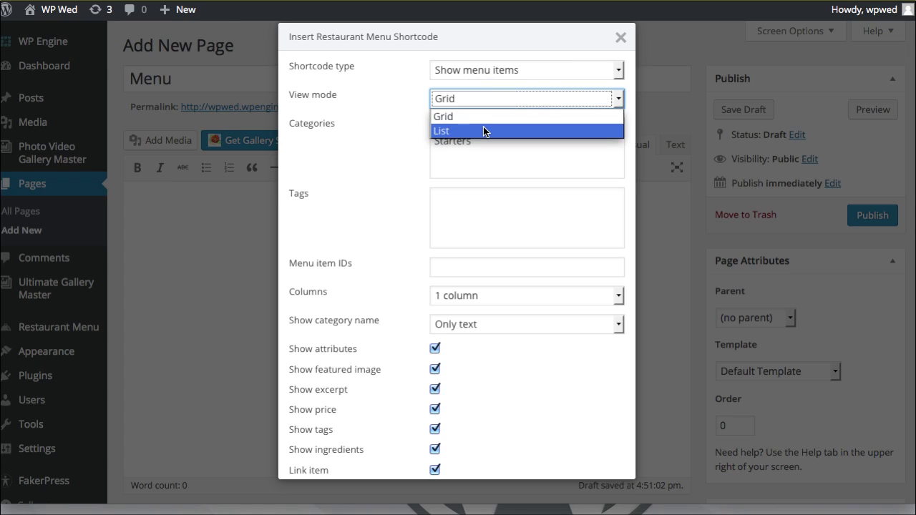
{"action": "left_click", "coordinate": [483, 131]}
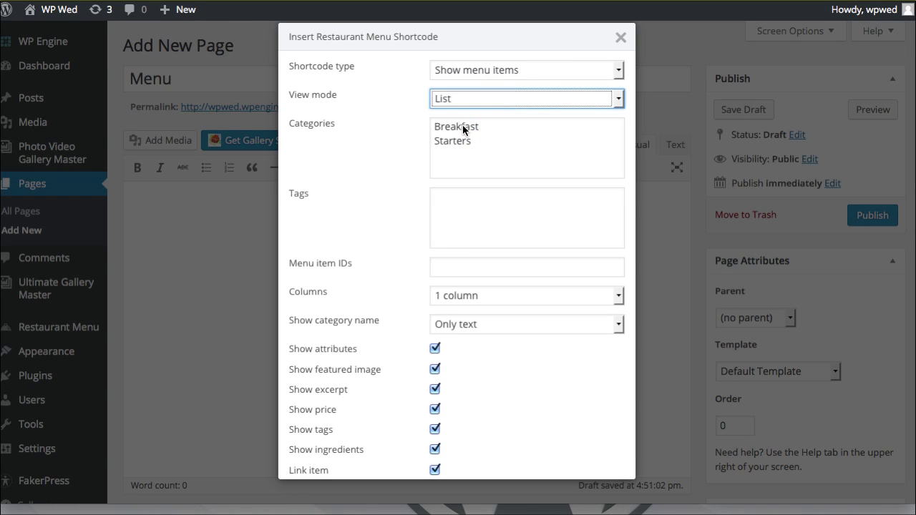
{"action": "left_click", "coordinate": [463, 127]}
{"action": "left_click", "coordinate": [460, 140], "text": "ctrl"}
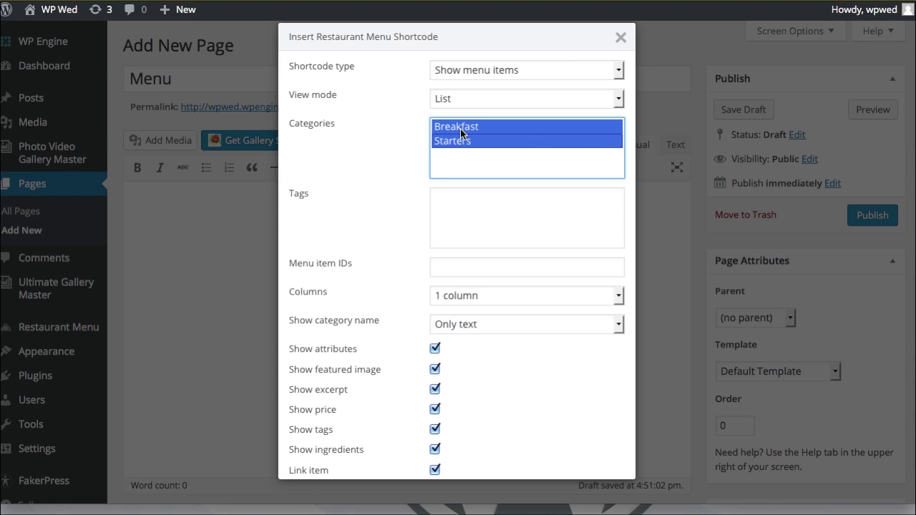
Keep the menu shortcode at 1 column and turn off its Show attributes option
{"action": "scroll", "coordinate": [429, 216], "scroll_direction": "down", "scroll_amount": 2}
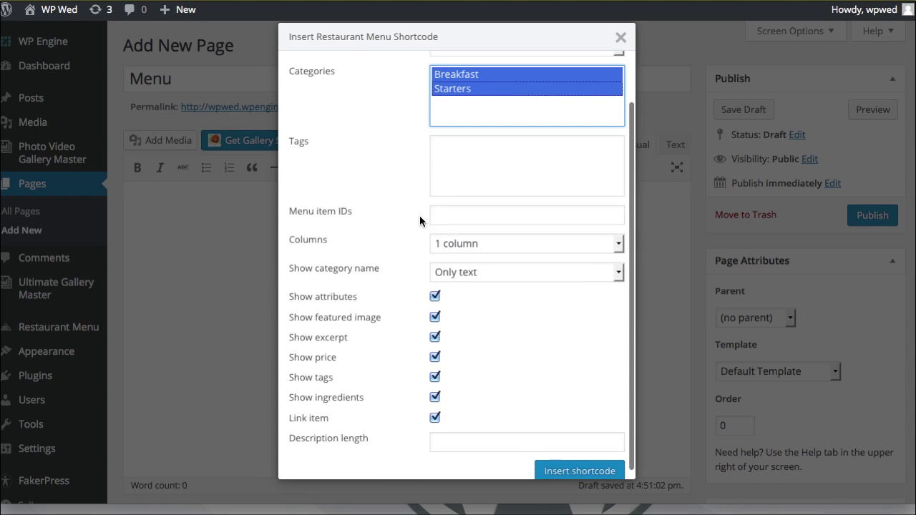
{"action": "left_click", "coordinate": [452, 236]}
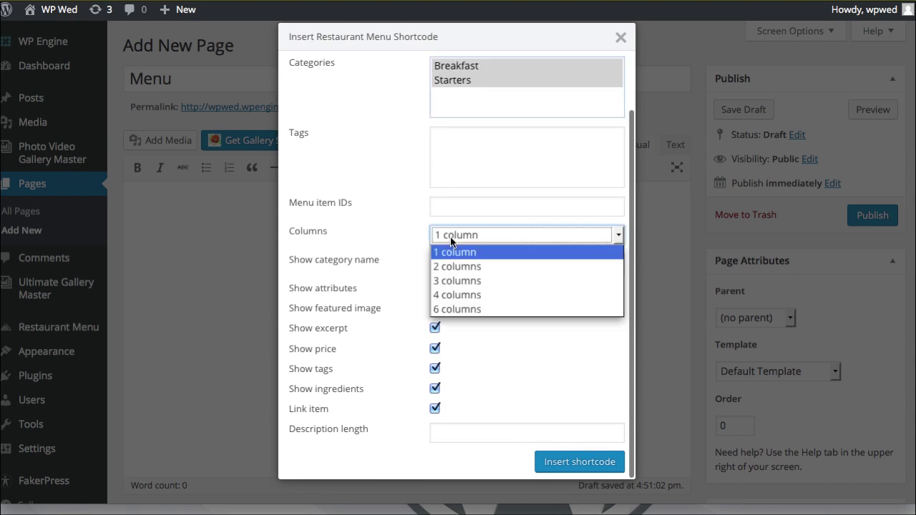
{"action": "left_click", "coordinate": [403, 234]}
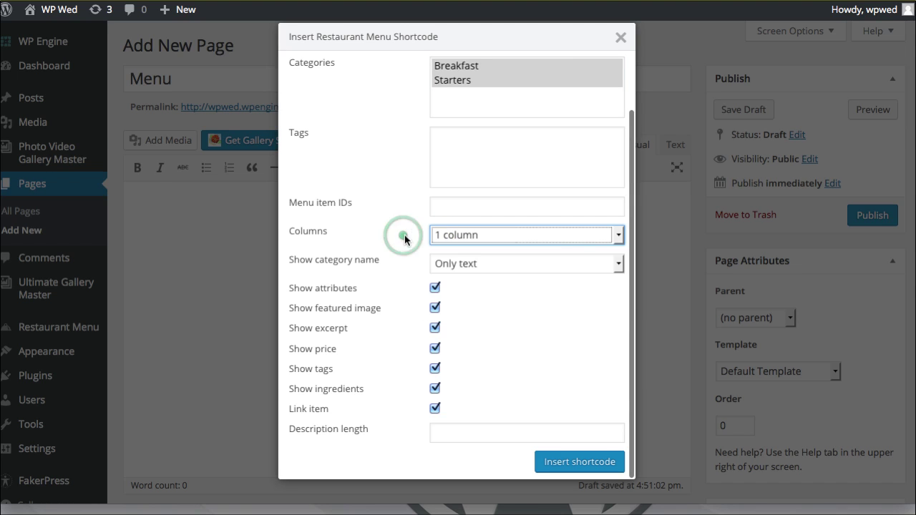
{"action": "left_click", "coordinate": [435, 289]}
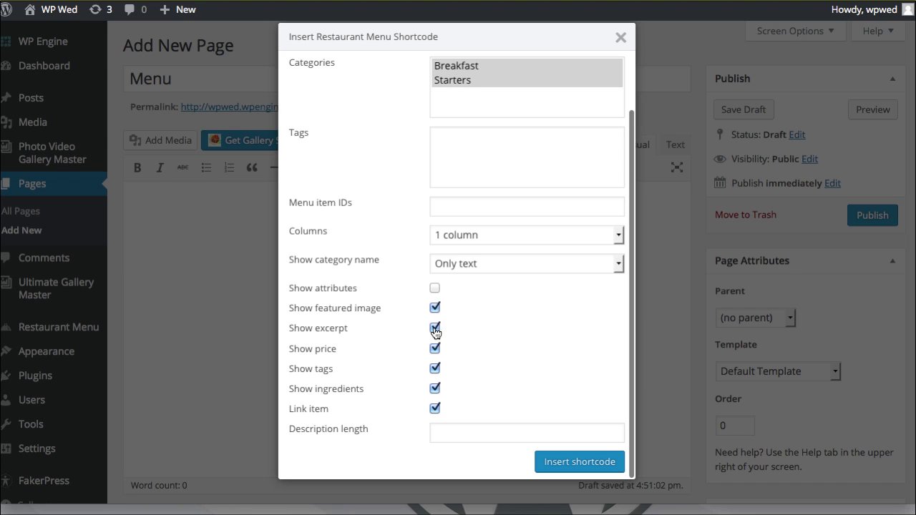
Turn off Show ingredients in the restaurant menu shortcode, keep Show excerpt on, and insert the shortcode into the page
{"action": "left_click", "coordinate": [435, 328]}
{"action": "left_click", "coordinate": [435, 328]}
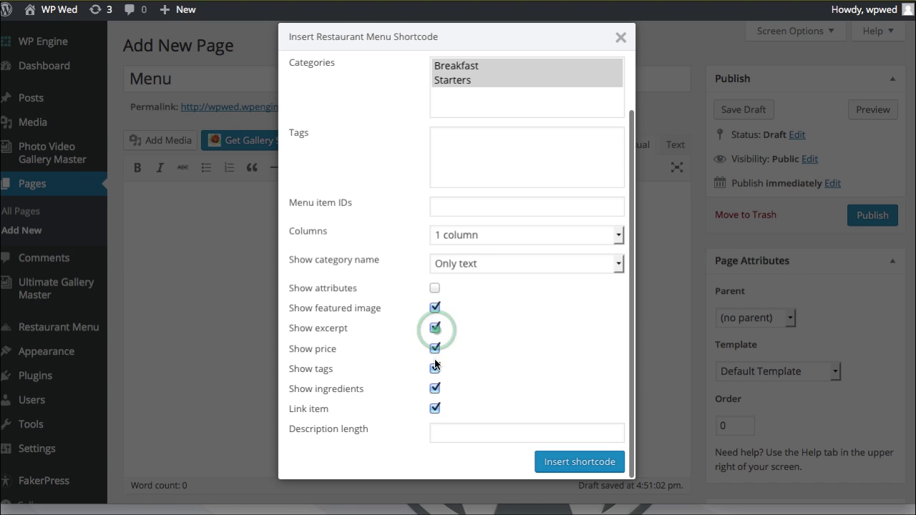
{"action": "left_click", "coordinate": [435, 390]}
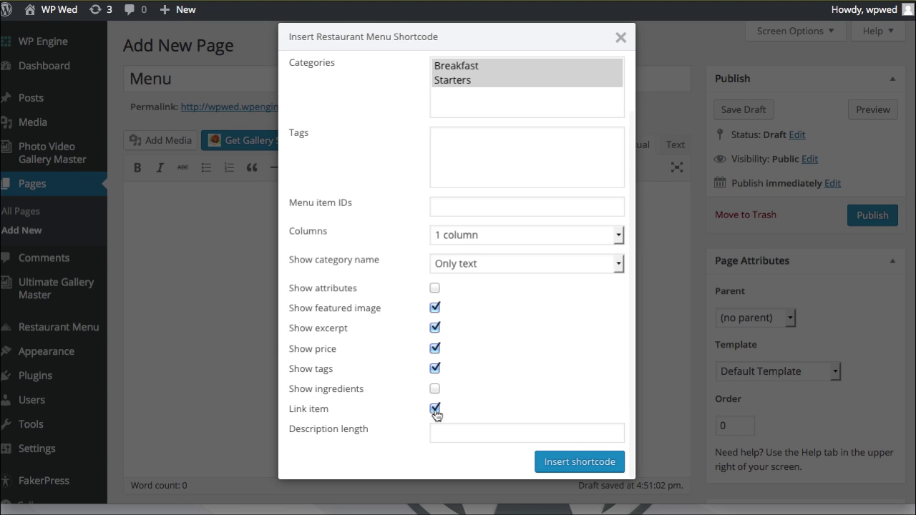
{"action": "left_click", "coordinate": [558, 463]}
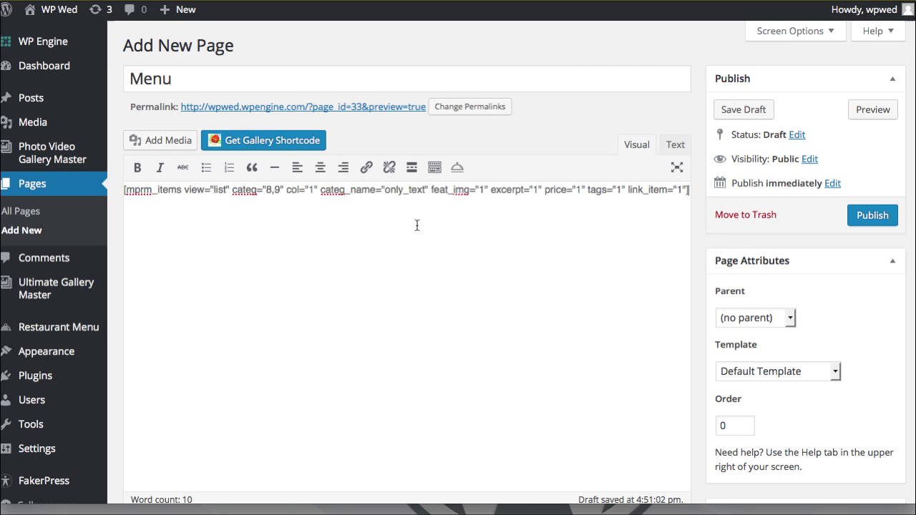
Publish the Menu page and preview its Breakfast and Starters listings
{"action": "left_click", "coordinate": [871, 218]}
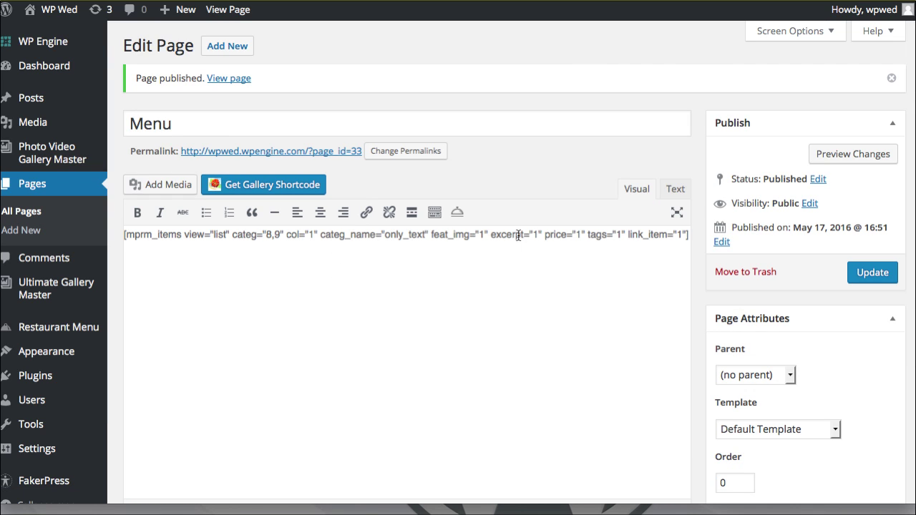
{"action": "left_click", "coordinate": [856, 156]}
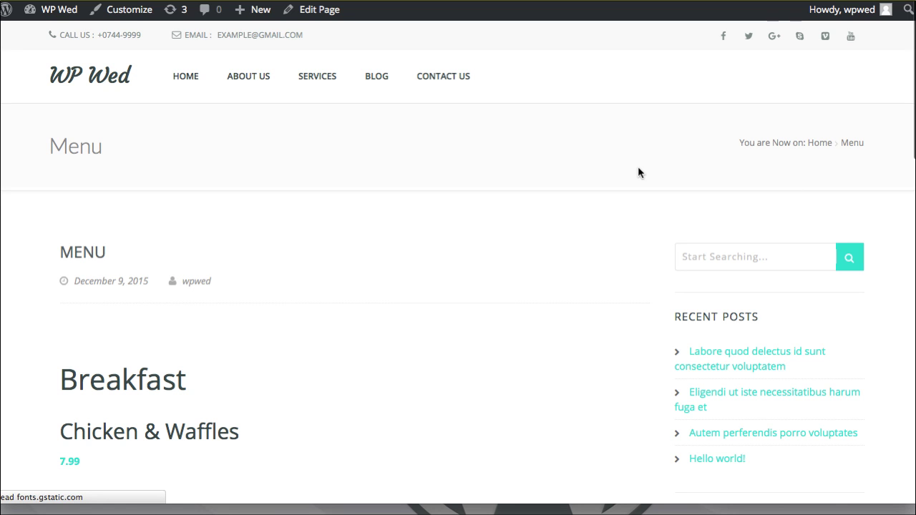
{"action": "scroll", "coordinate": [325, 219], "scroll_direction": "down", "scroll_amount": 5}
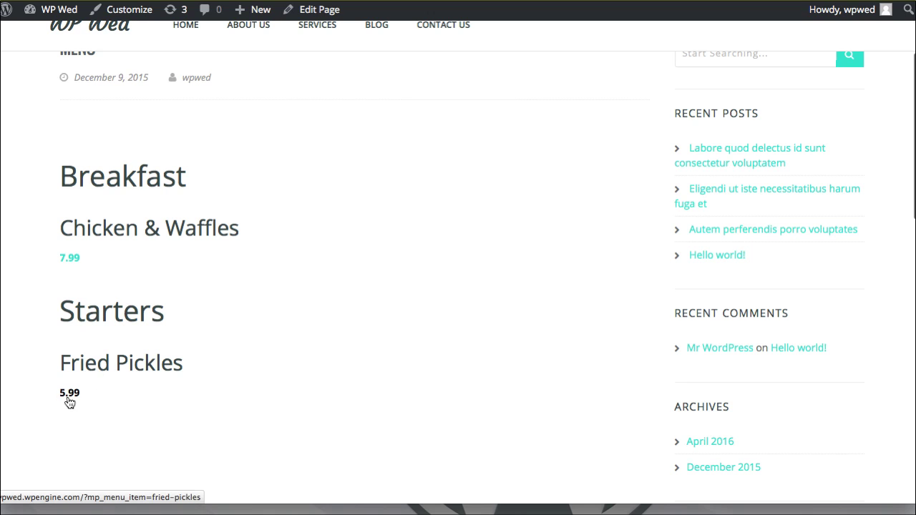
Open the Fried Pickles item from the menu and review its details page
{"action": "left_click", "coordinate": [85, 377]}
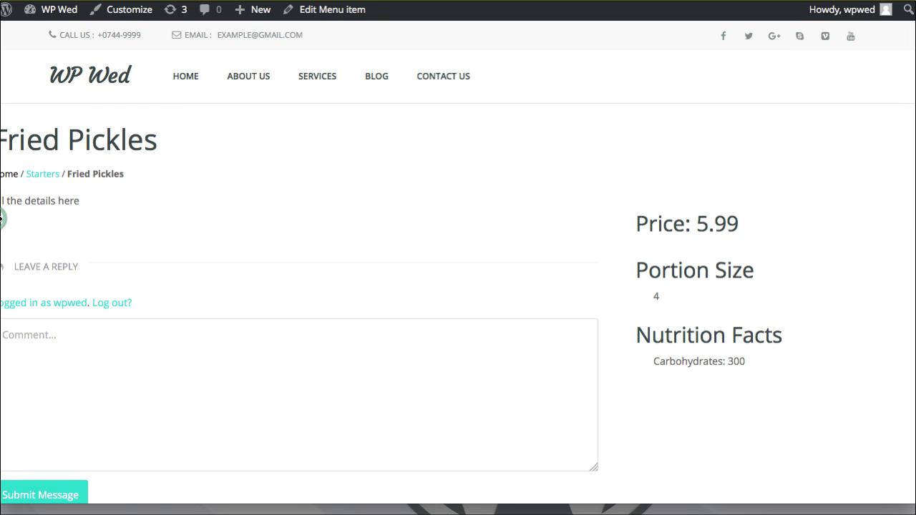
{"action": "left_click_drag", "start_coordinate": [0, 219], "coordinate": [3, 219]}
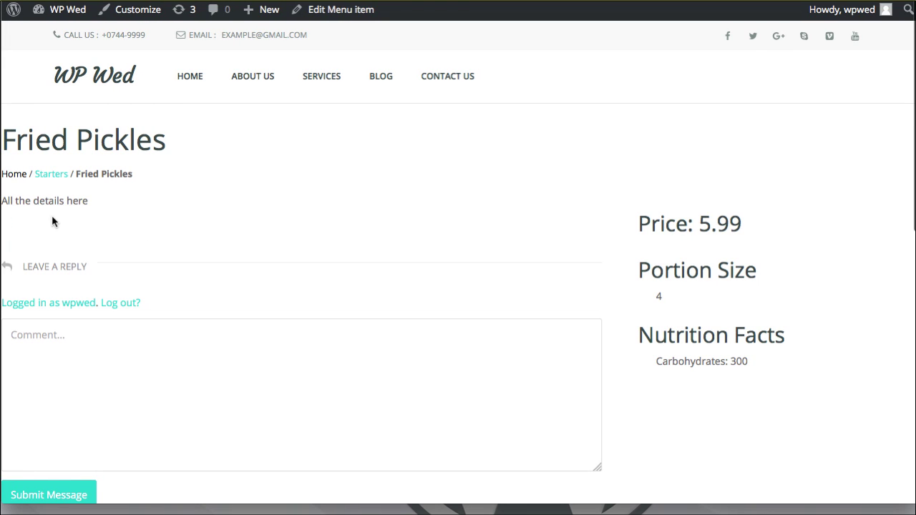
{"action": "scroll", "coordinate": [181, 222], "scroll_direction": "down", "scroll_amount": 3}
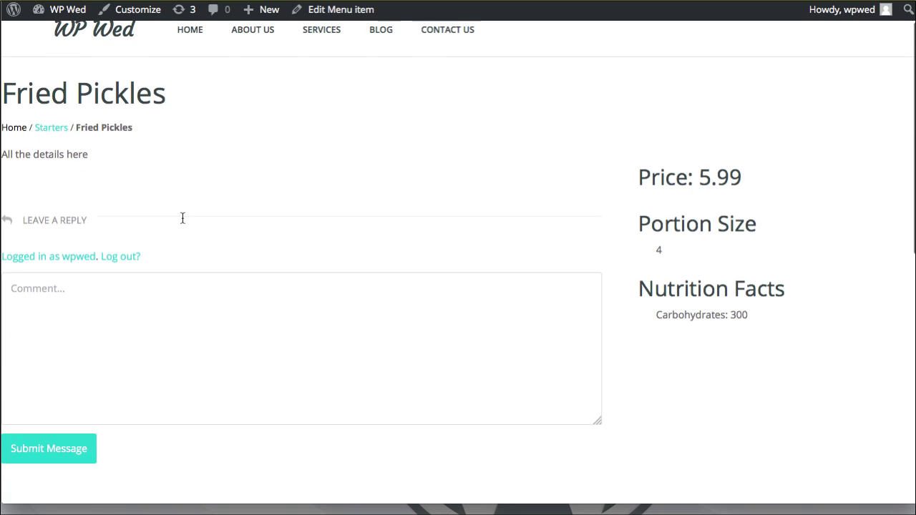
{"action": "scroll", "coordinate": [182, 222], "scroll_direction": "up", "scroll_amount": 3}
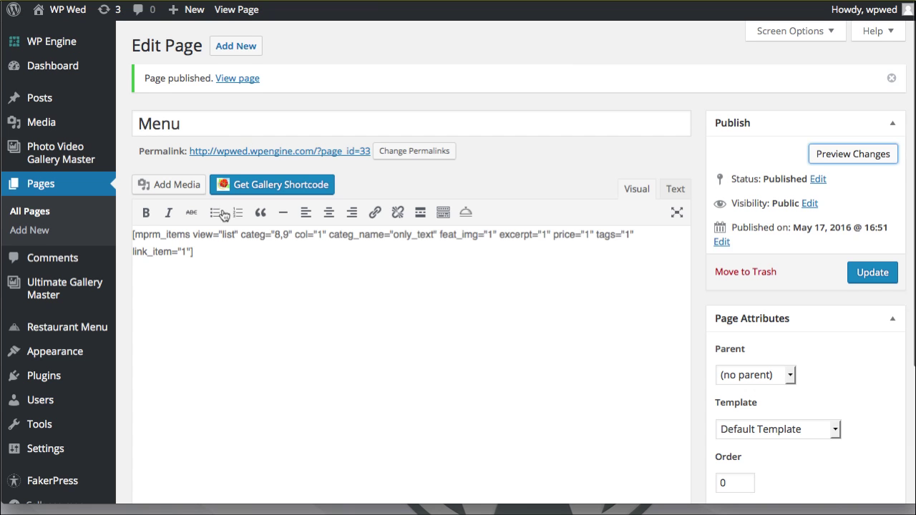
Disallow comments on the Fried Pickles menu item with Quick Edit and update it
{"action": "mouse_move", "coordinate": [86, 324]}
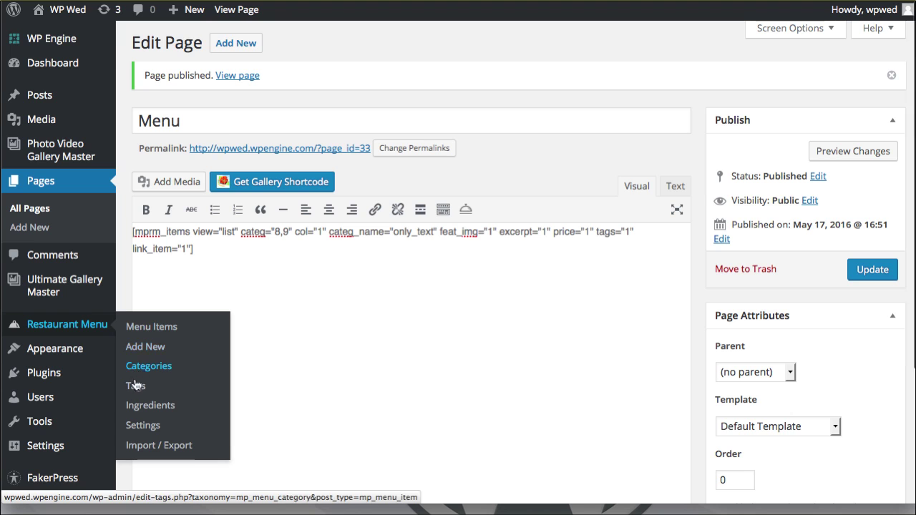
{"action": "left_click", "coordinate": [137, 326]}
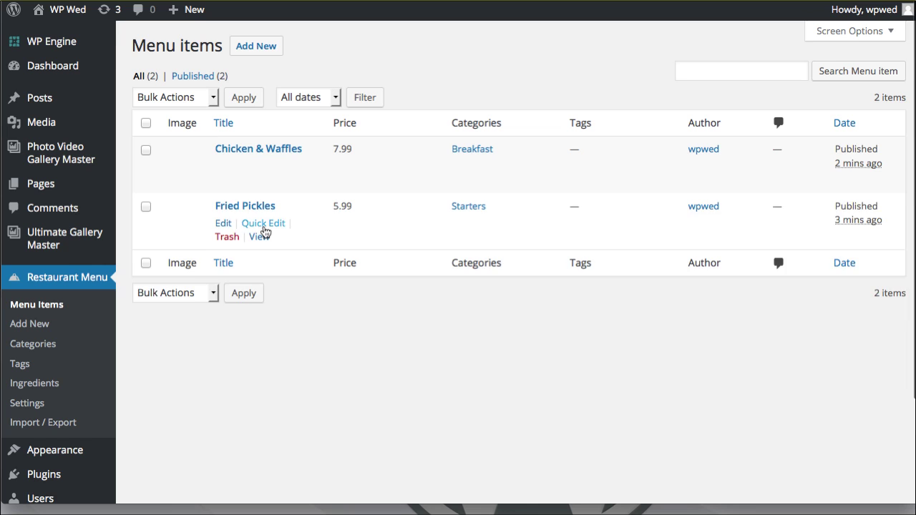
{"action": "left_click", "coordinate": [263, 225]}
{"action": "left_click", "coordinate": [640, 230]}
{"action": "scroll", "coordinate": [611, 274], "scroll_direction": "down", "scroll_amount": 1}
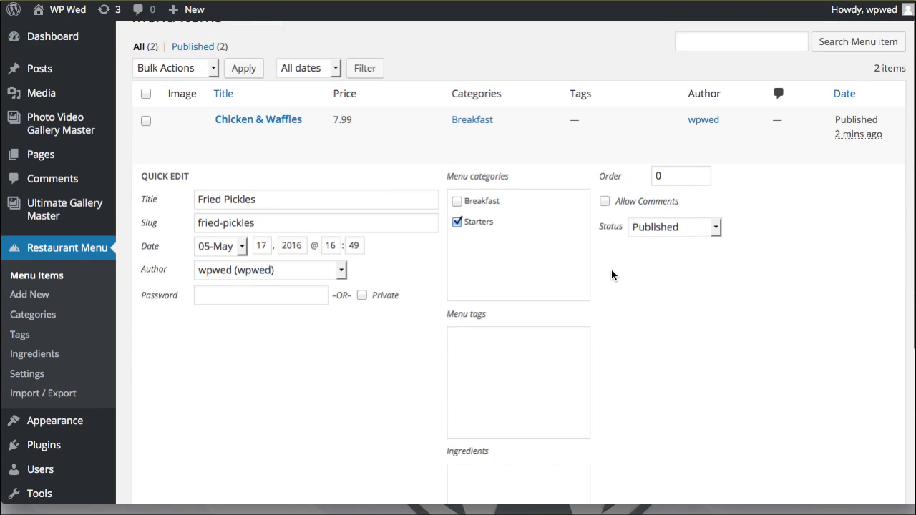
{"action": "scroll", "coordinate": [612, 270], "scroll_direction": "down", "scroll_amount": 5}
{"action": "left_click", "coordinate": [872, 375]}
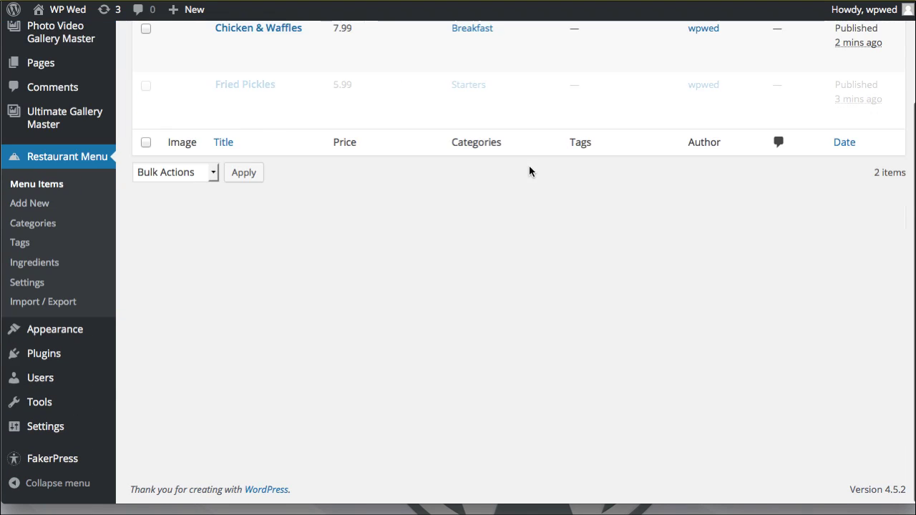
Disallow comments on the Chicken & Waffles menu item with Quick Edit and update it
{"action": "scroll", "coordinate": [307, 135], "scroll_direction": "up", "scroll_amount": 2}
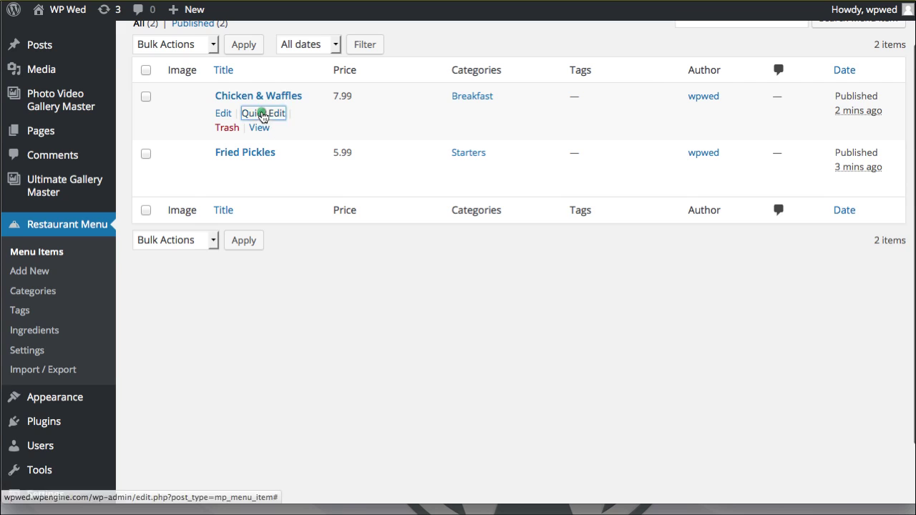
{"action": "left_click", "coordinate": [262, 113]}
{"action": "left_click", "coordinate": [624, 121]}
{"action": "scroll", "coordinate": [716, 214], "scroll_direction": "down", "scroll_amount": 5}
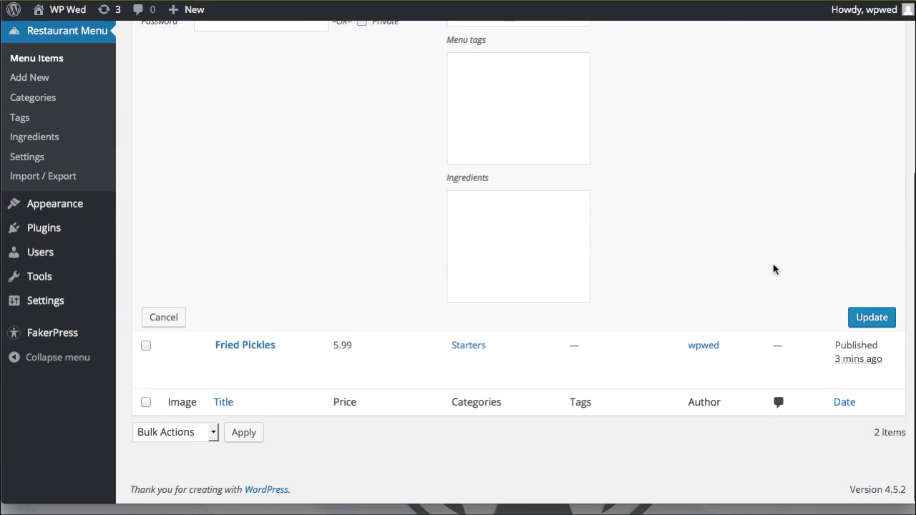
{"action": "left_click", "coordinate": [875, 320]}
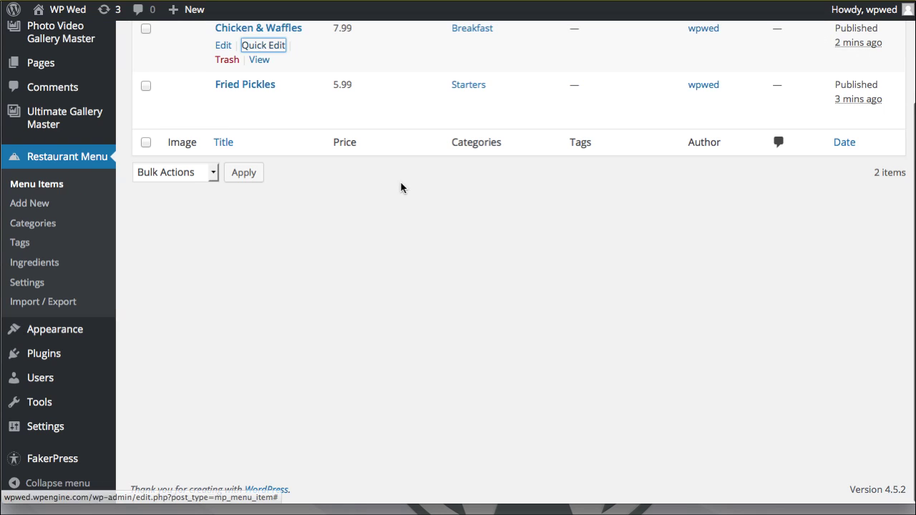
Set the cat photo from the media library as the featured image of Chicken & Waffles and update the item
{"action": "scroll", "coordinate": [396, 197], "scroll_direction": "up", "scroll_amount": 3}
{"action": "left_click", "coordinate": [223, 161]}
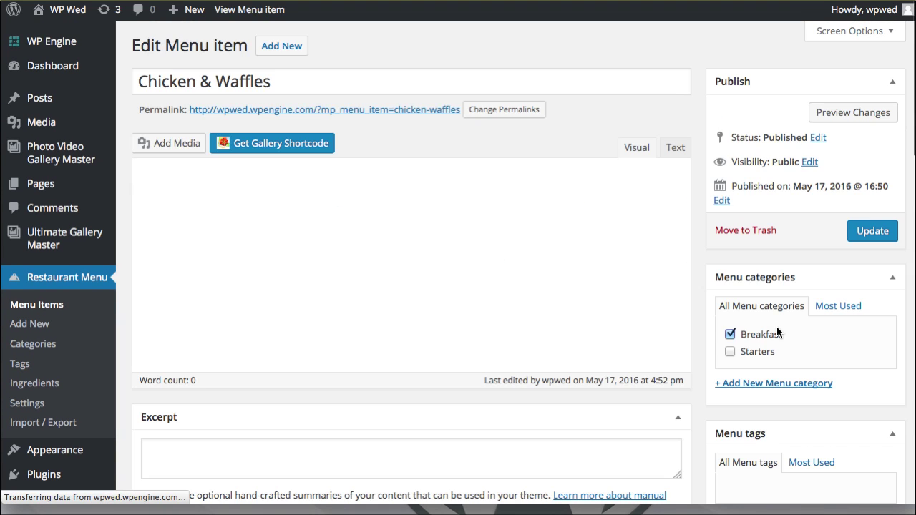
{"action": "scroll", "coordinate": [791, 339], "scroll_direction": "down", "scroll_amount": 10}
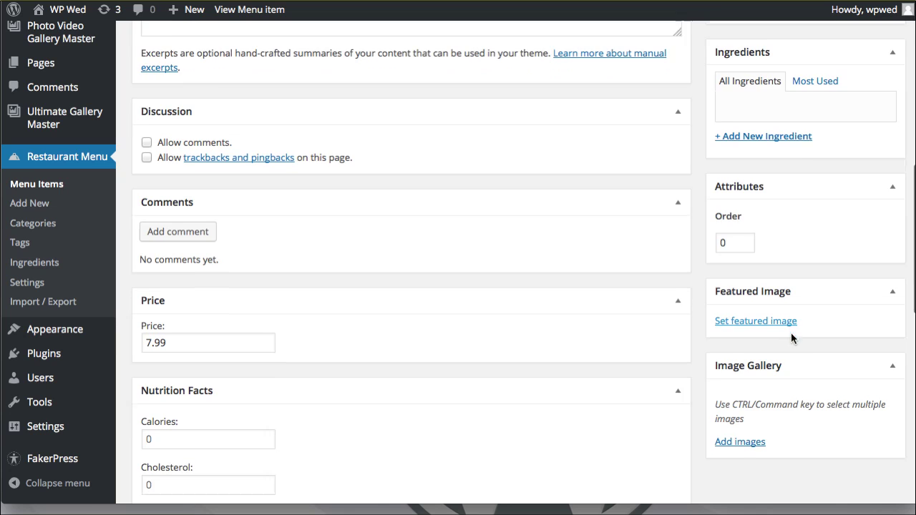
{"action": "left_click", "coordinate": [746, 293]}
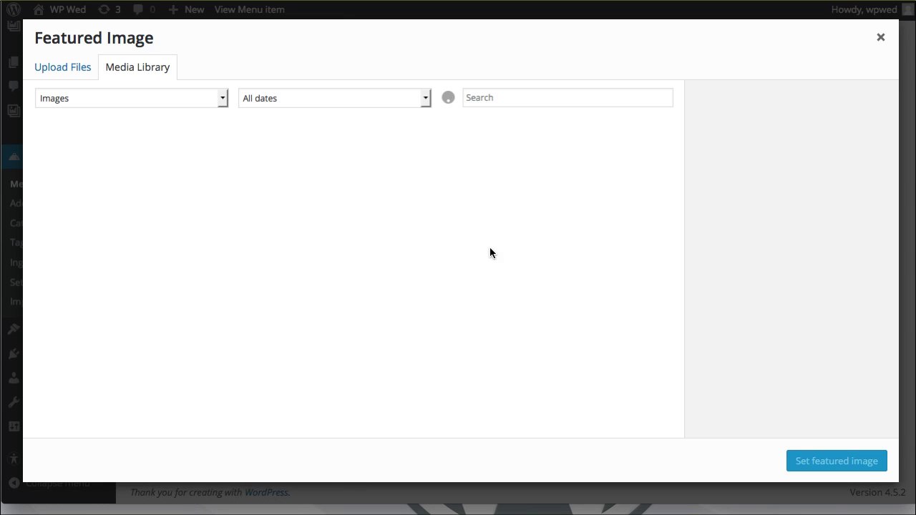
{"action": "left_click", "coordinate": [77, 173]}
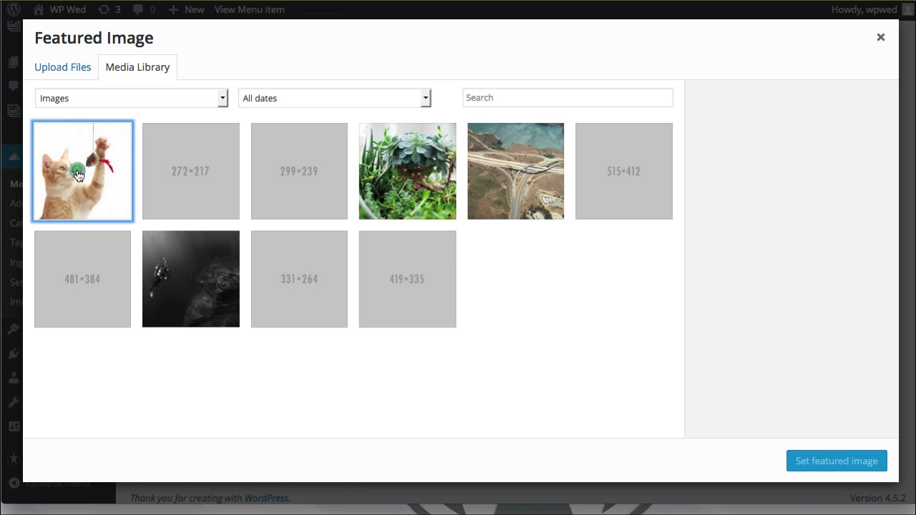
{"action": "left_click", "coordinate": [838, 462]}
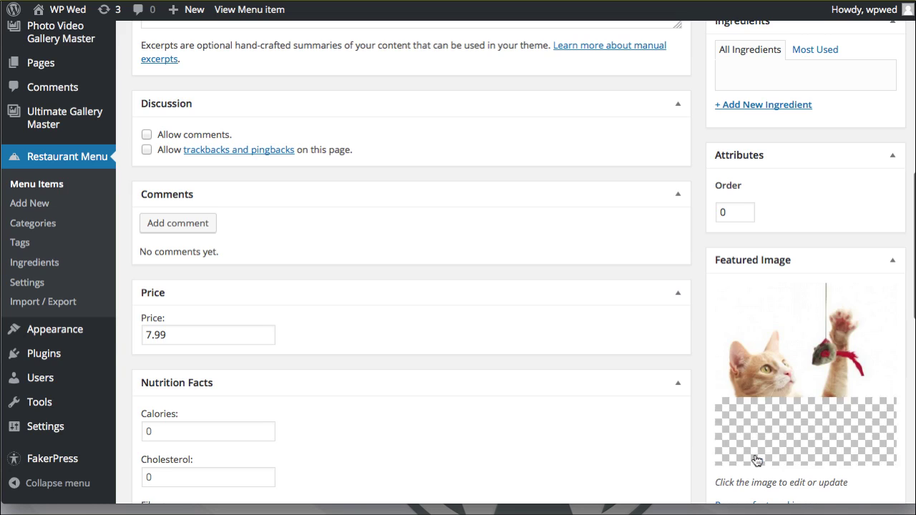
{"action": "scroll", "coordinate": [758, 458], "scroll_direction": "up", "scroll_amount": 10}
{"action": "scroll", "coordinate": [761, 458], "scroll_direction": "up", "scroll_amount": 2}
{"action": "left_click", "coordinate": [866, 230]}
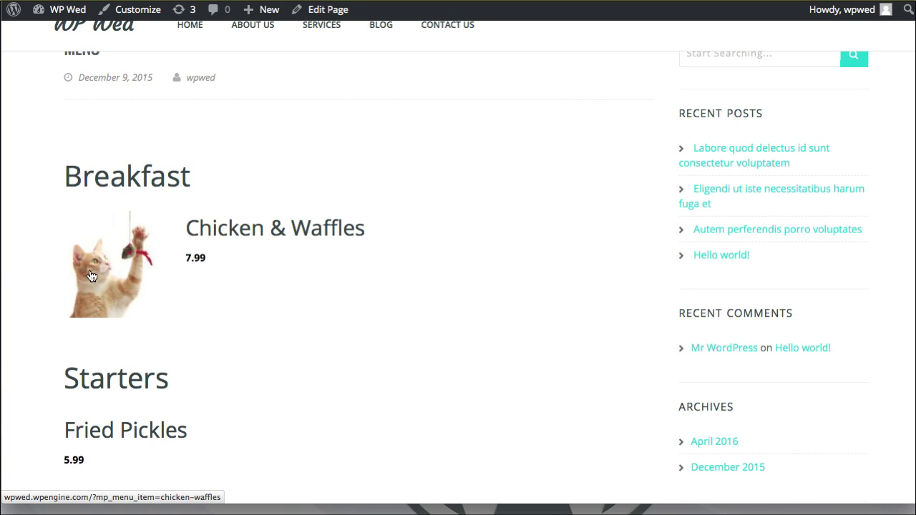
View the Chicken & Waffles details page from the menu and return to the item's editor
{"action": "left_click", "coordinate": [212, 229]}
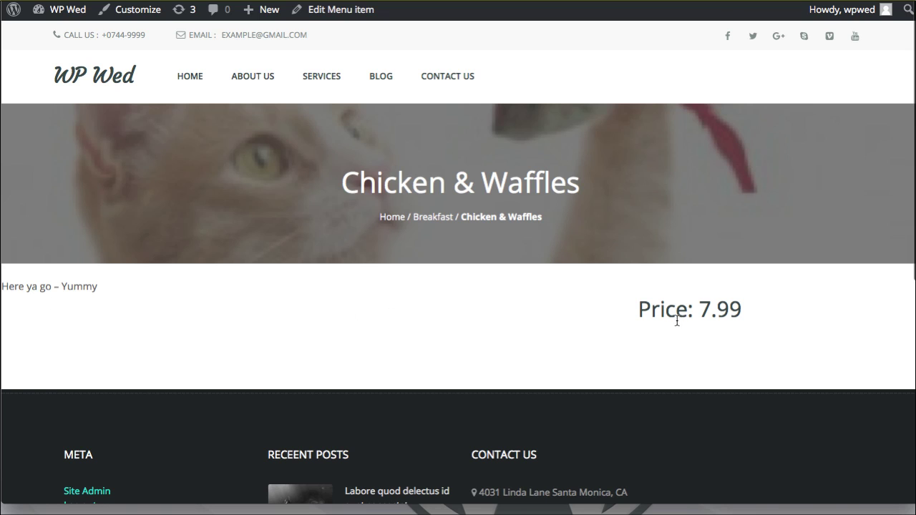
{"action": "left_click", "coordinate": [36, 0]}
{"action": "left_click", "coordinate": [13, 0]}
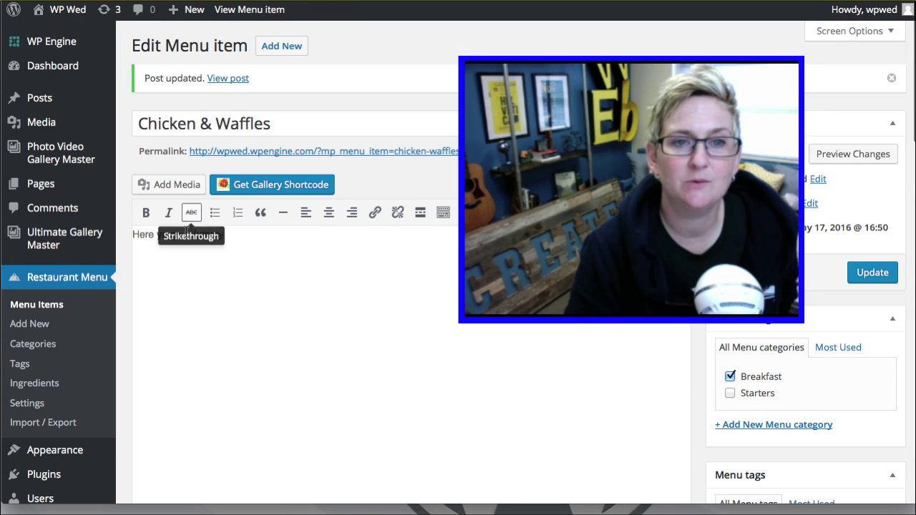
Open the Menu page for editing and delete its existing menu items shortcode
{"action": "left_click", "coordinate": [139, 185]}
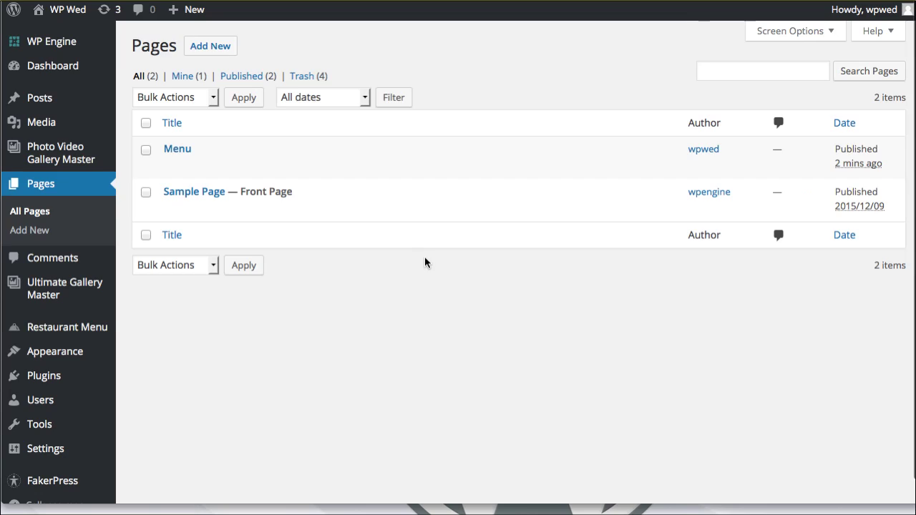
{"action": "left_click", "coordinate": [175, 149]}
{"action": "left_click", "coordinate": [174, 149]}
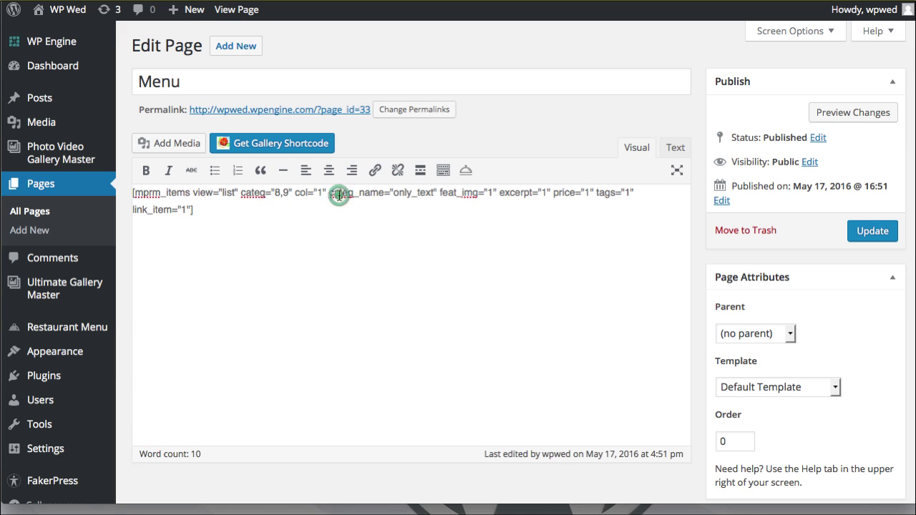
{"action": "triple_click", "coordinate": [340, 198]}
{"action": "key", "text": "BackSpace"}
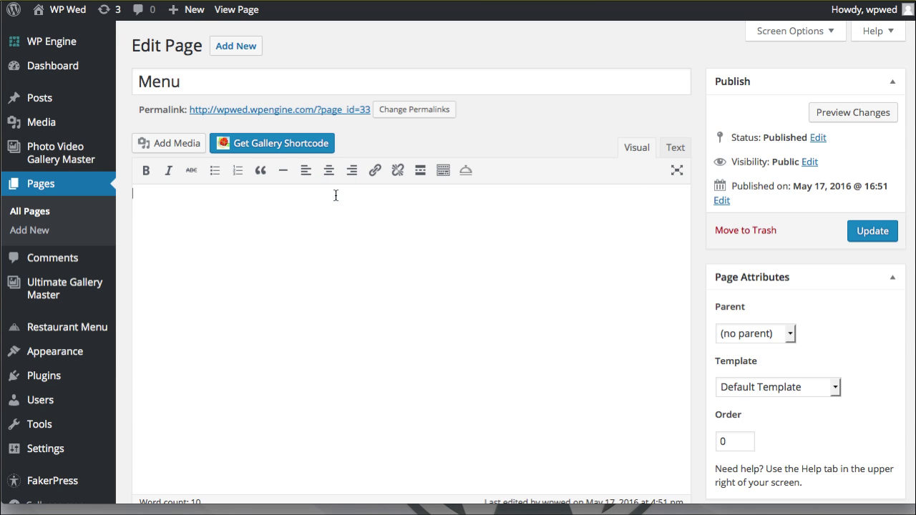
Set up a new restaurant menu shortcode of type Show categories in Grid view with the Breakfast and Starters categories
{"action": "left_click", "coordinate": [466, 172]}
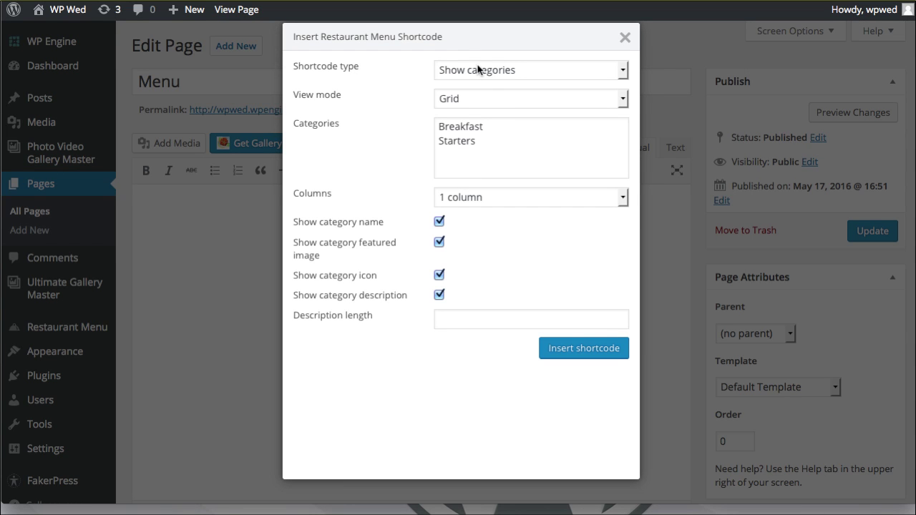
{"action": "left_click", "coordinate": [478, 69]}
{"action": "left_click", "coordinate": [482, 86]}
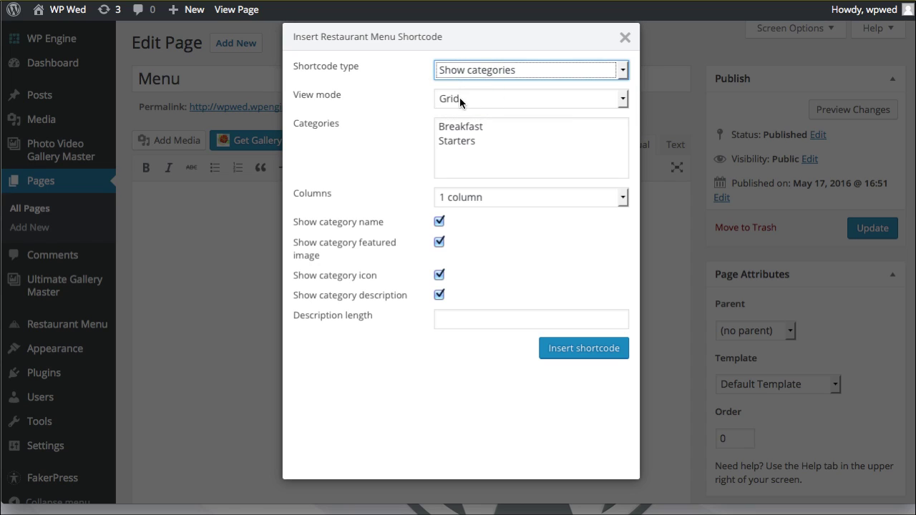
{"action": "left_click", "coordinate": [460, 97]}
{"action": "left_click", "coordinate": [446, 114]}
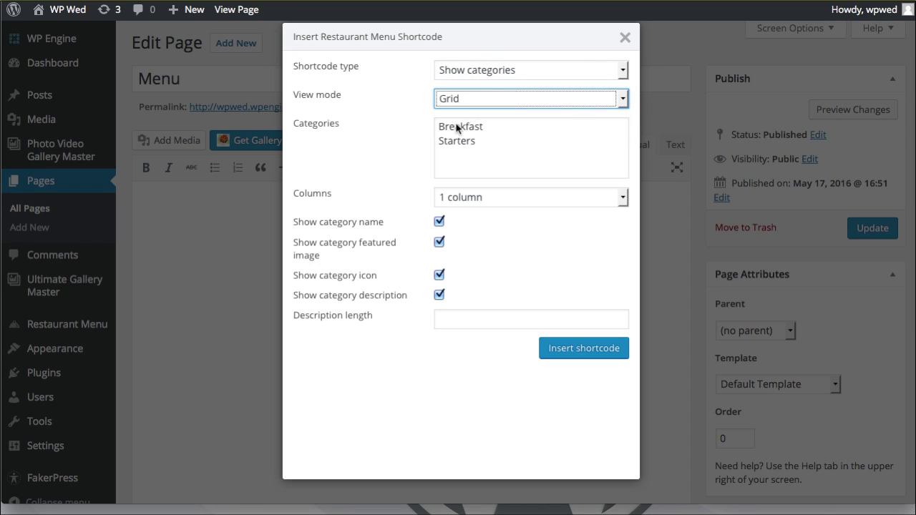
{"action": "left_click", "coordinate": [457, 127]}
{"action": "left_click", "coordinate": [458, 141], "text": "ctrl"}
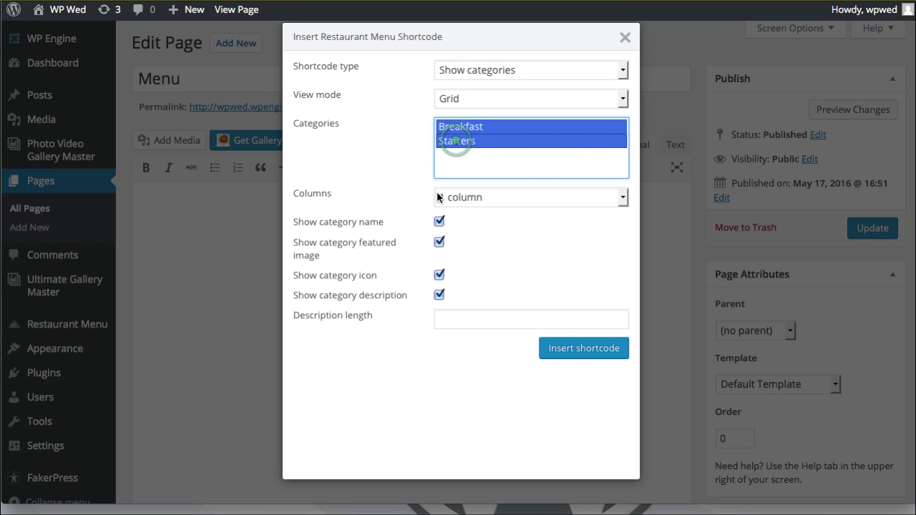
Keep Show category description on, set the shortcode to 2 columns, and insert it into the Menu page
{"action": "left_click", "coordinate": [440, 298]}
{"action": "left_click", "coordinate": [439, 298]}
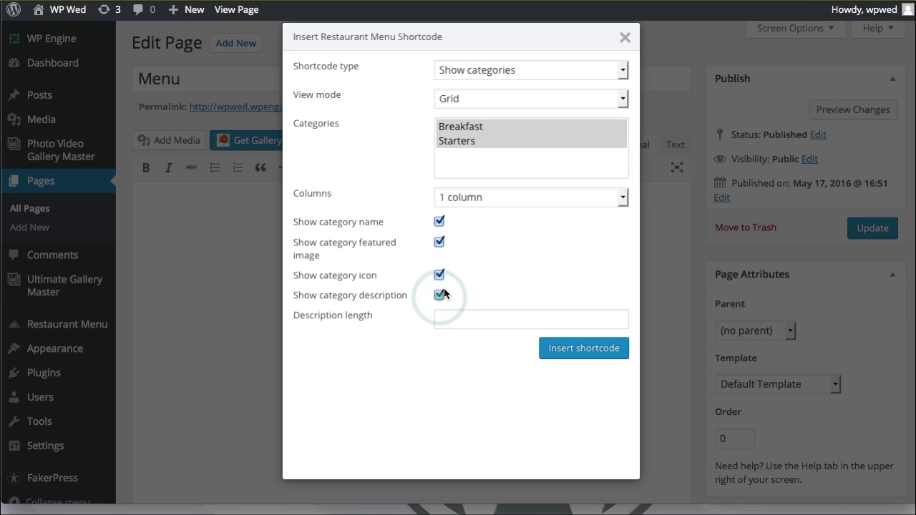
{"action": "left_click", "coordinate": [453, 207]}
{"action": "left_click", "coordinate": [460, 226]}
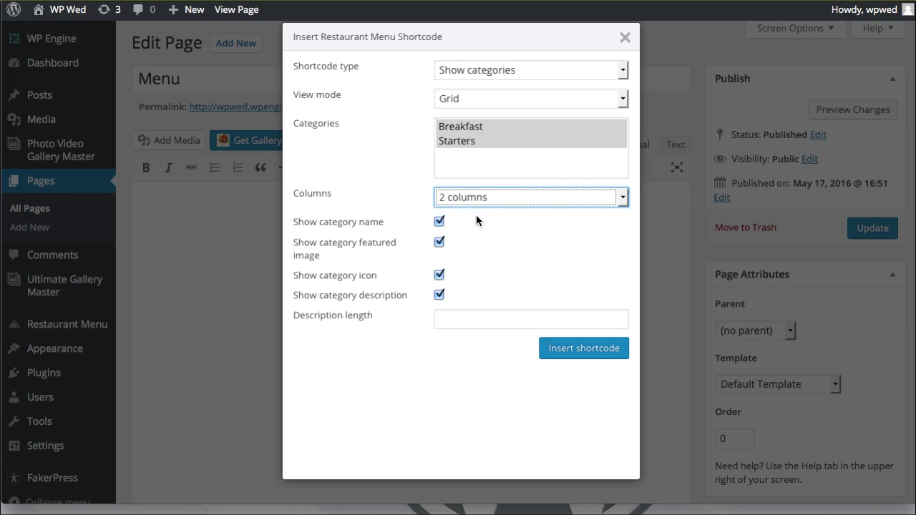
{"action": "left_click", "coordinate": [578, 351]}
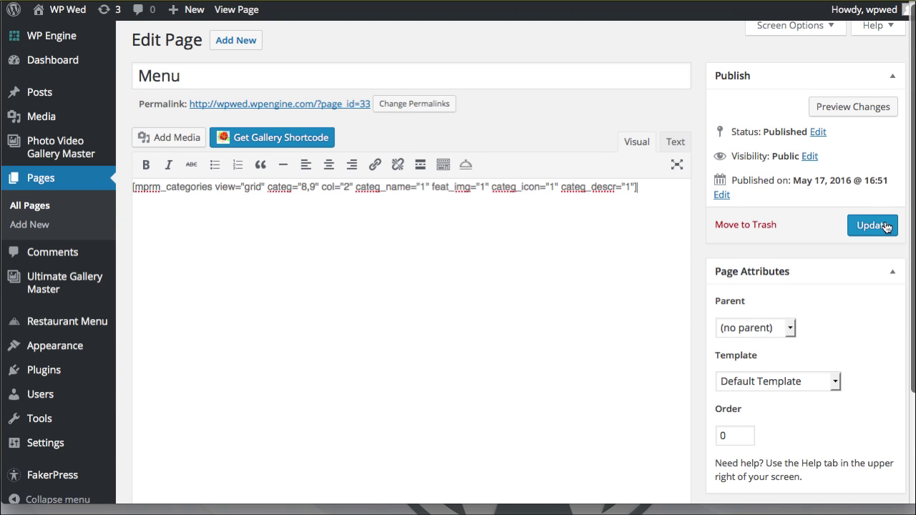
Update the Menu page and open its Breakfast category on the live site to review the listed items
{"action": "left_click", "coordinate": [879, 225]}
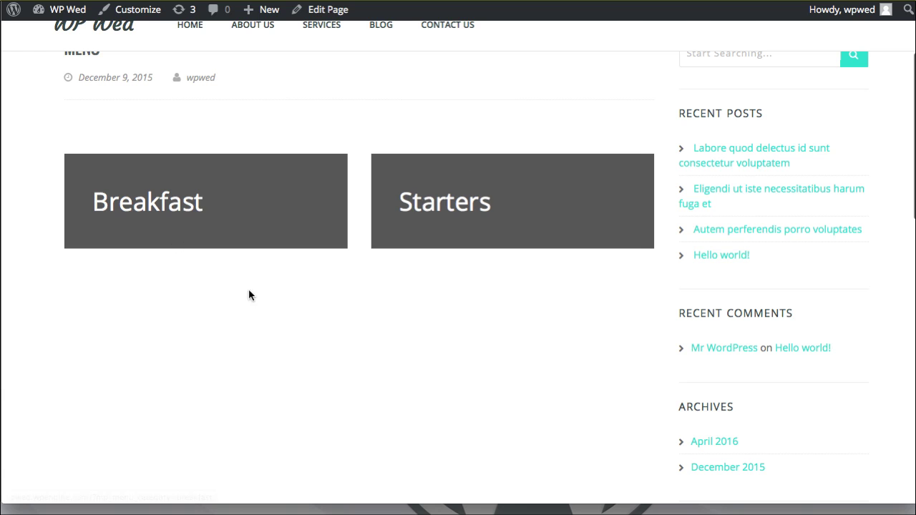
{"action": "left_click", "coordinate": [153, 209]}
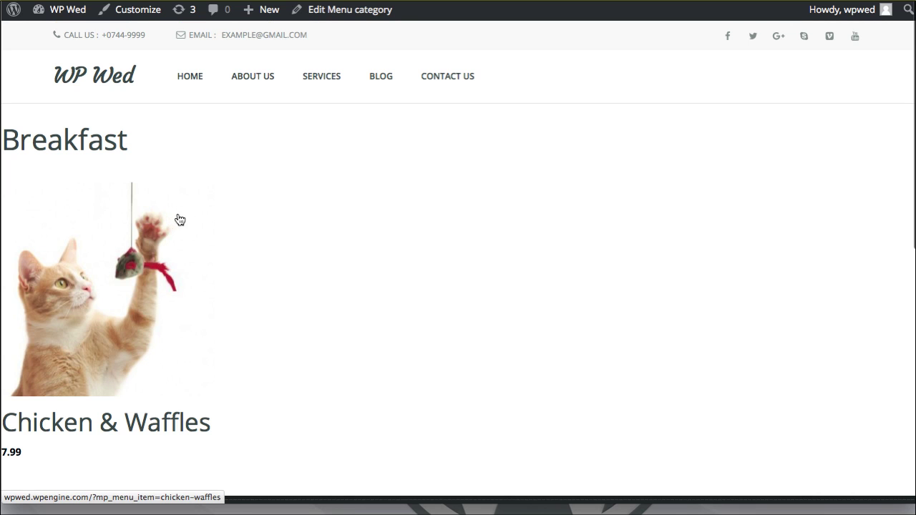
{"action": "scroll", "coordinate": [178, 202], "scroll_direction": "down", "scroll_amount": 5}
{"action": "scroll", "coordinate": [122, 194], "scroll_direction": "up", "scroll_amount": 5}
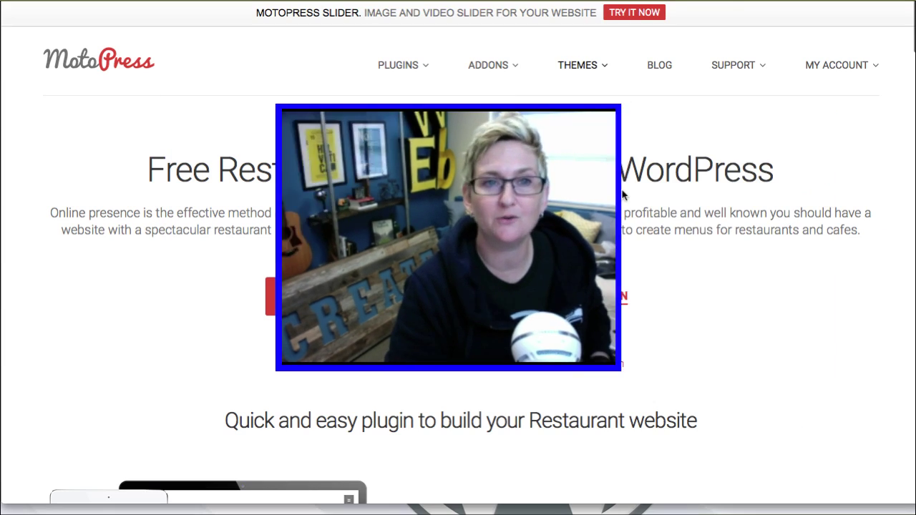
Open the MotoPress website's home page and look through its available add-ons and plugins
{"action": "left_click", "coordinate": [75, 67]}
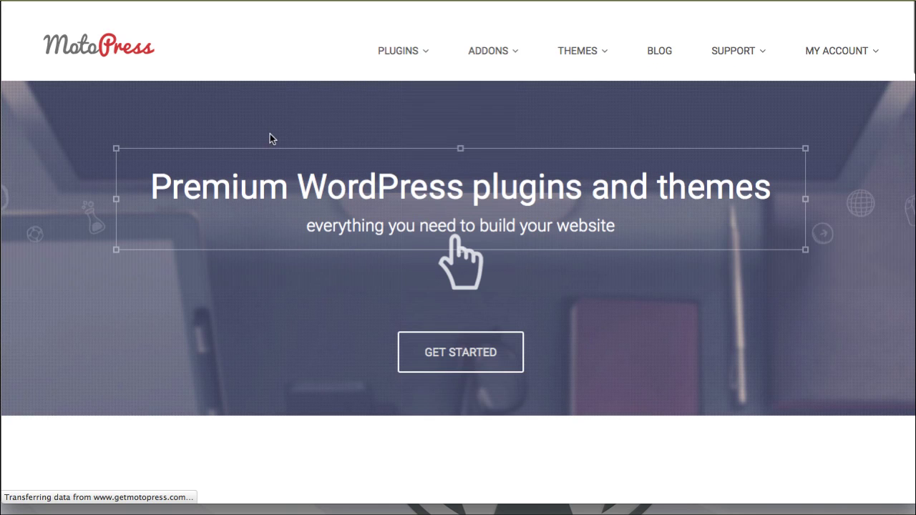
{"action": "scroll", "coordinate": [649, 191], "scroll_direction": "down", "scroll_amount": 2}
{"action": "scroll", "coordinate": [648, 190], "scroll_direction": "up", "scroll_amount": 2}
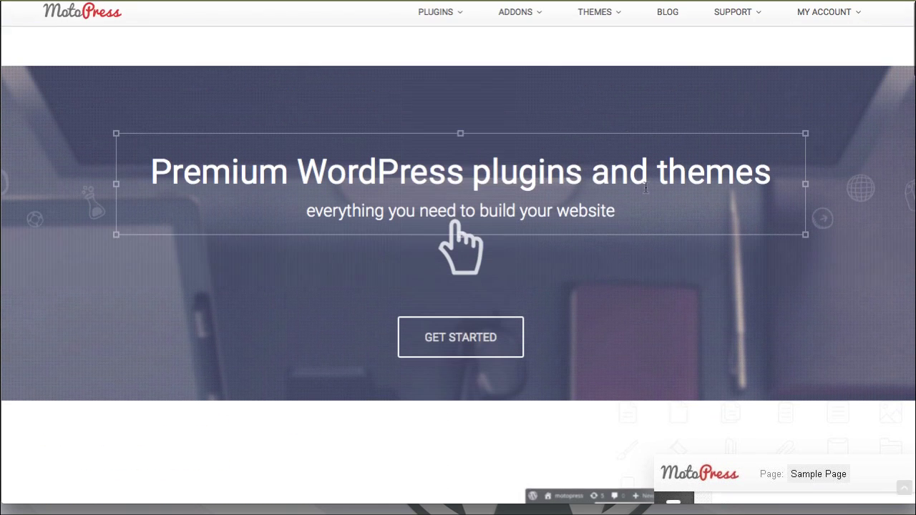
{"action": "mouse_move", "coordinate": [472, 59]}
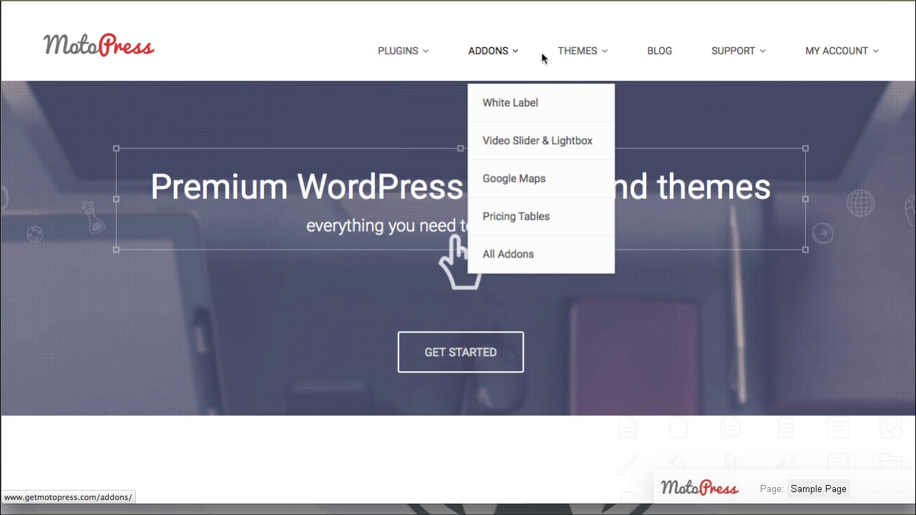
{"action": "mouse_move", "coordinate": [420, 55]}
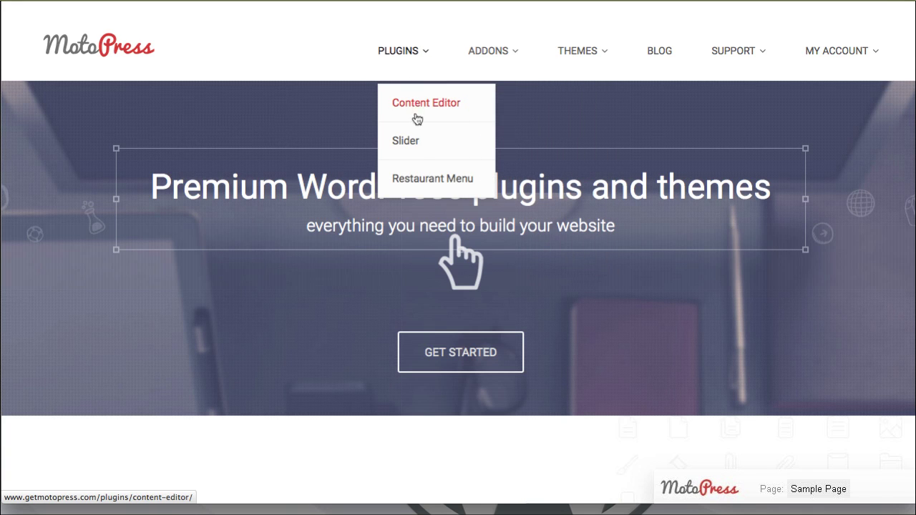